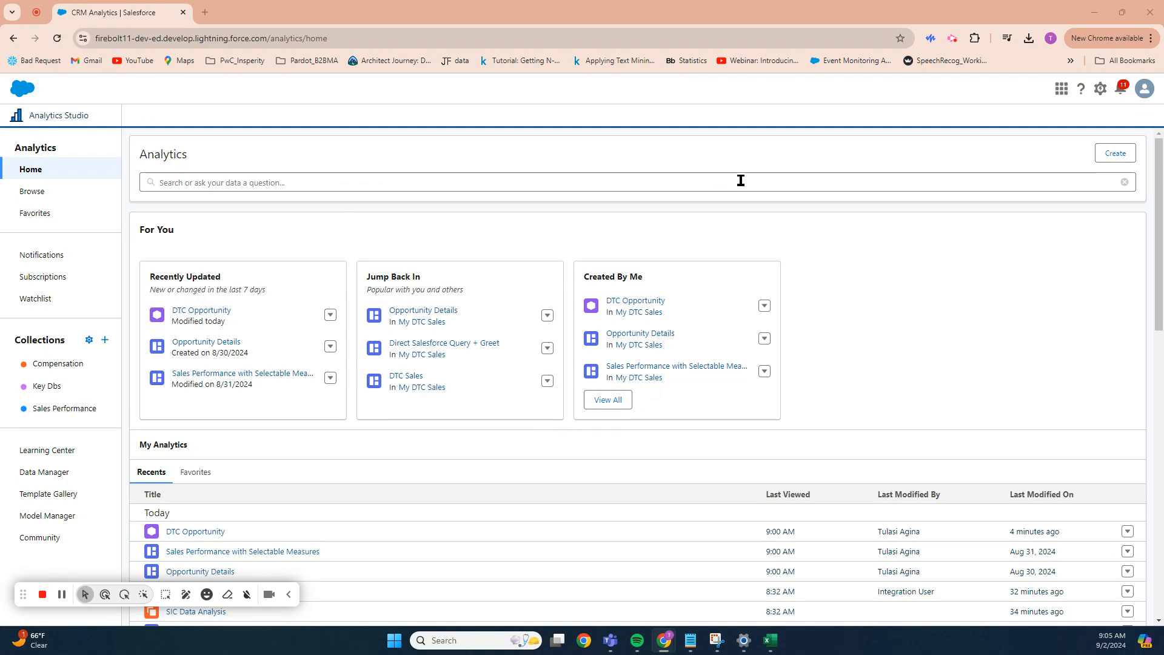
Step: Open the Sales app and display its opportunities in the All Opportunities list view
{"action": "left_click", "coordinate": [1059, 96]}
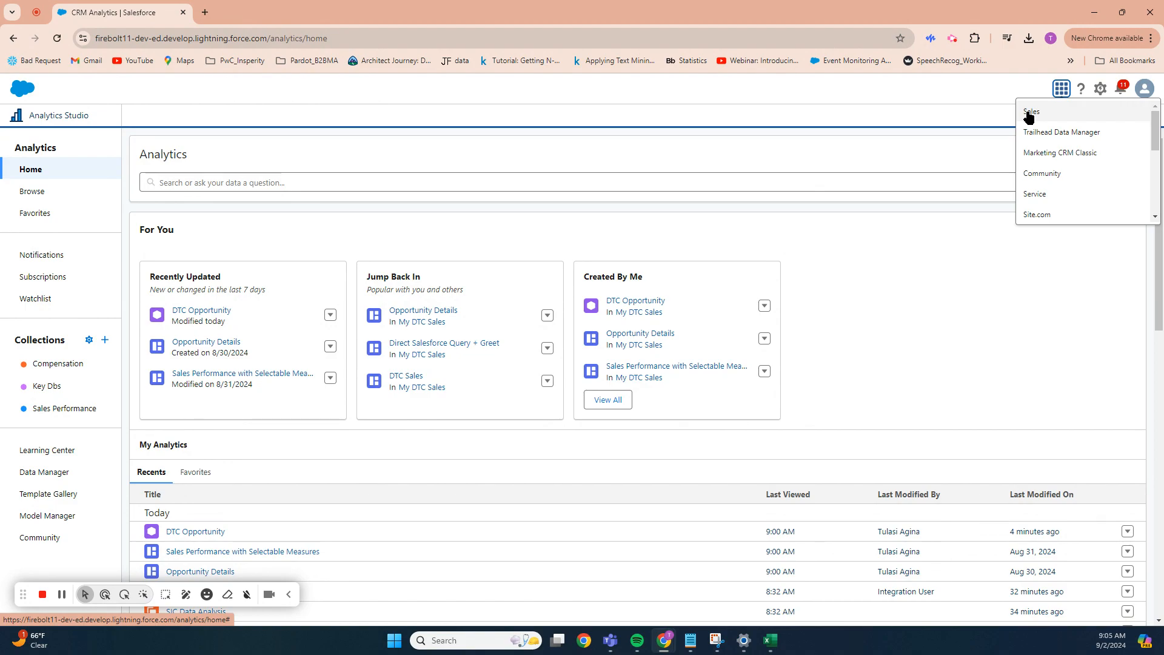
{"action": "left_click", "coordinate": [1029, 112]}
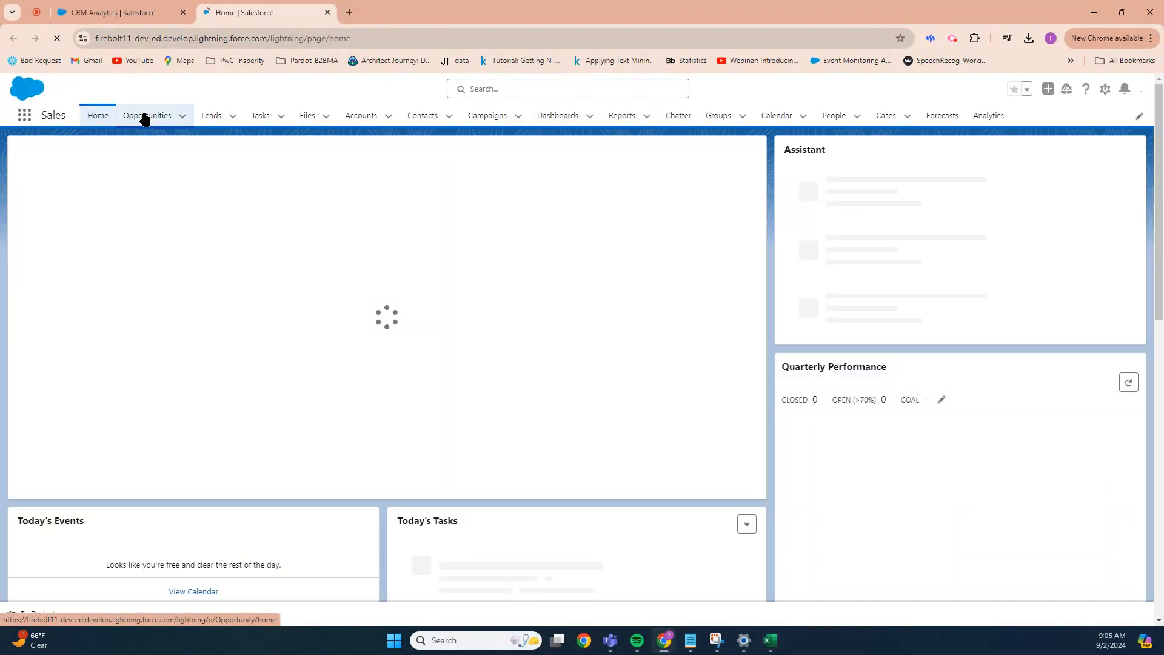
{"action": "left_click", "coordinate": [144, 118]}
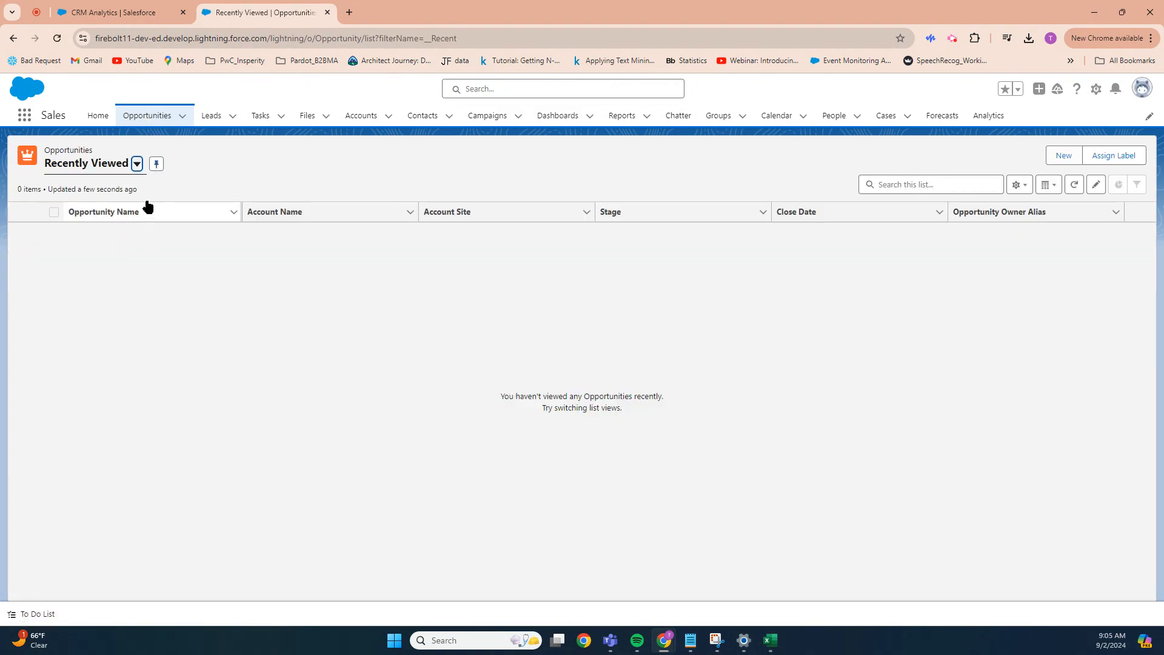
{"action": "left_click", "coordinate": [136, 166]}
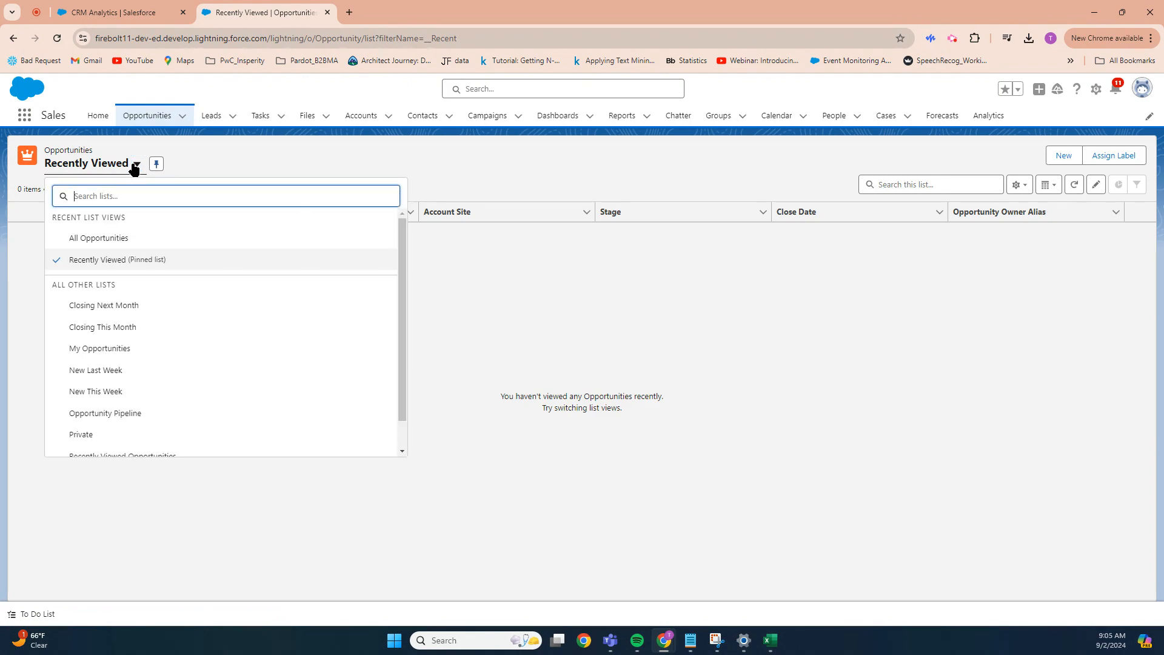
{"action": "left_click", "coordinate": [111, 239]}
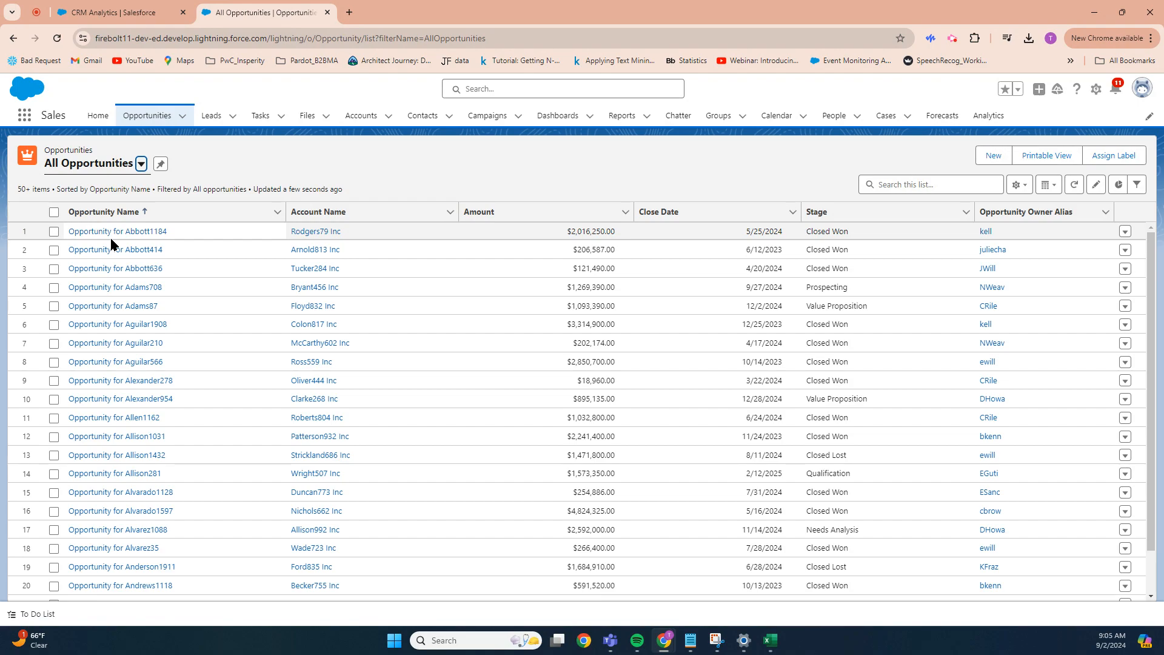
Step: Open the first opportunity in the list and review its details, account, owner, activity and related products
{"action": "left_click", "coordinate": [144, 231]}
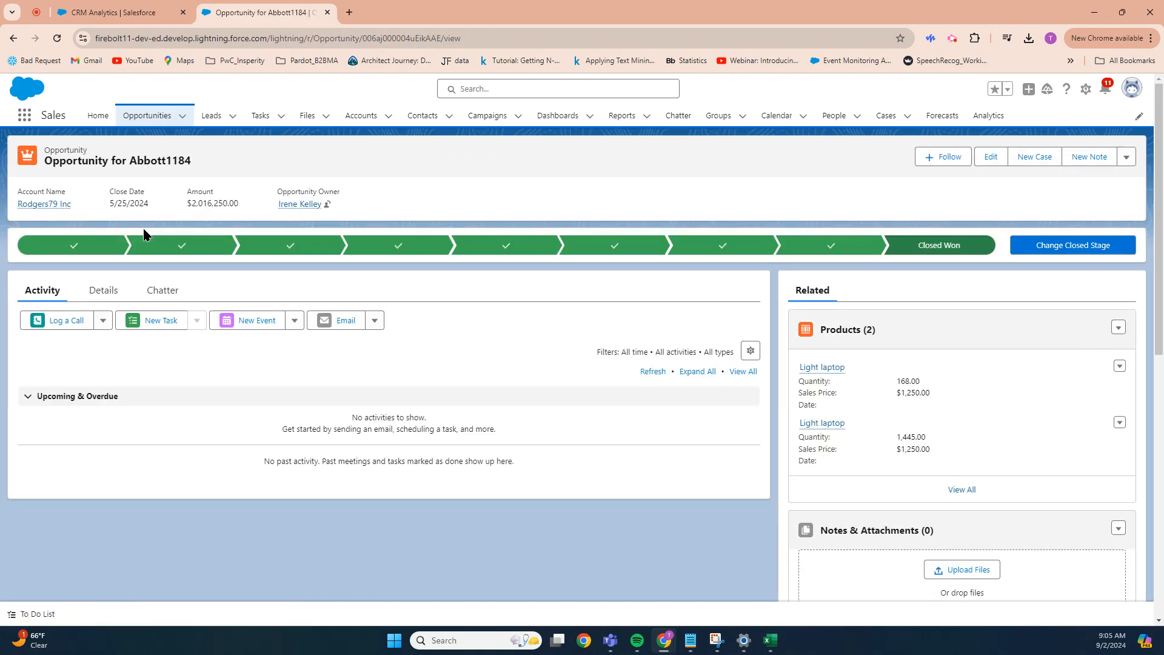
{"action": "left_click", "coordinate": [106, 292]}
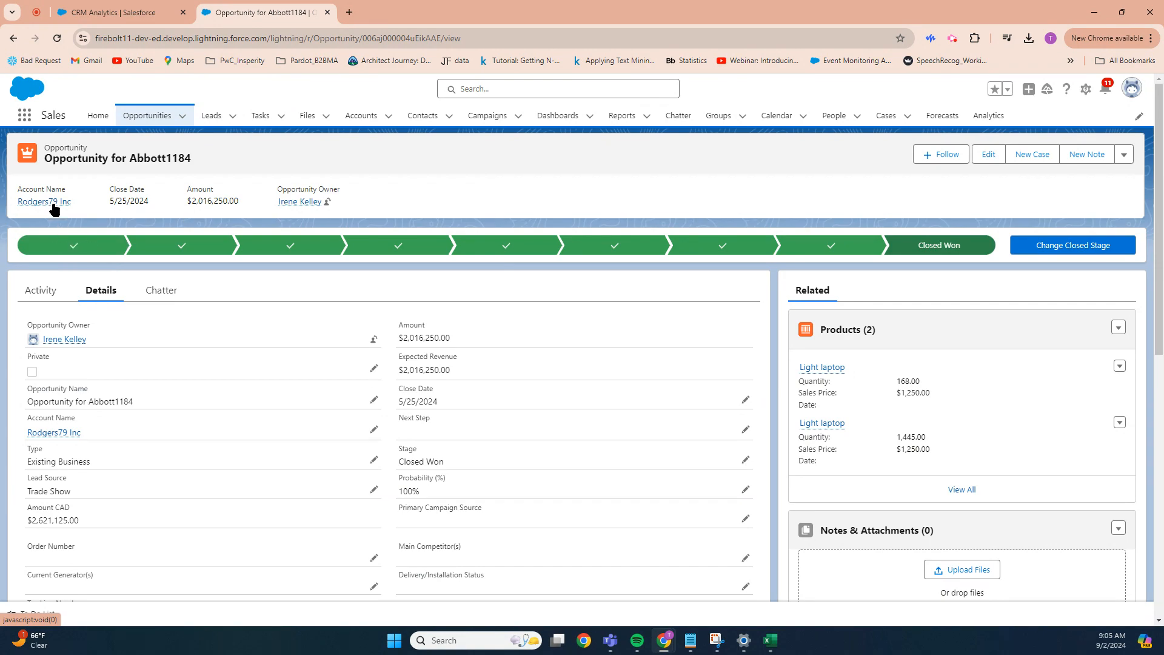
{"action": "mouse_move", "coordinate": [50, 205]}
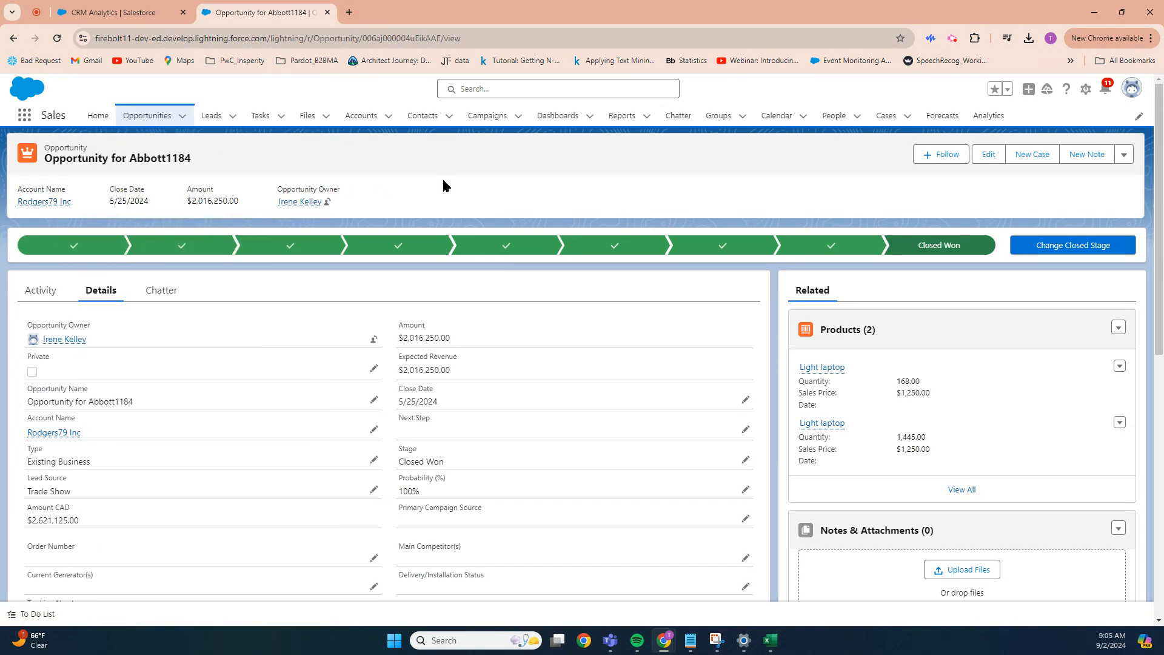
{"action": "mouse_move", "coordinate": [300, 202]}
{"action": "left_click", "coordinate": [46, 292]}
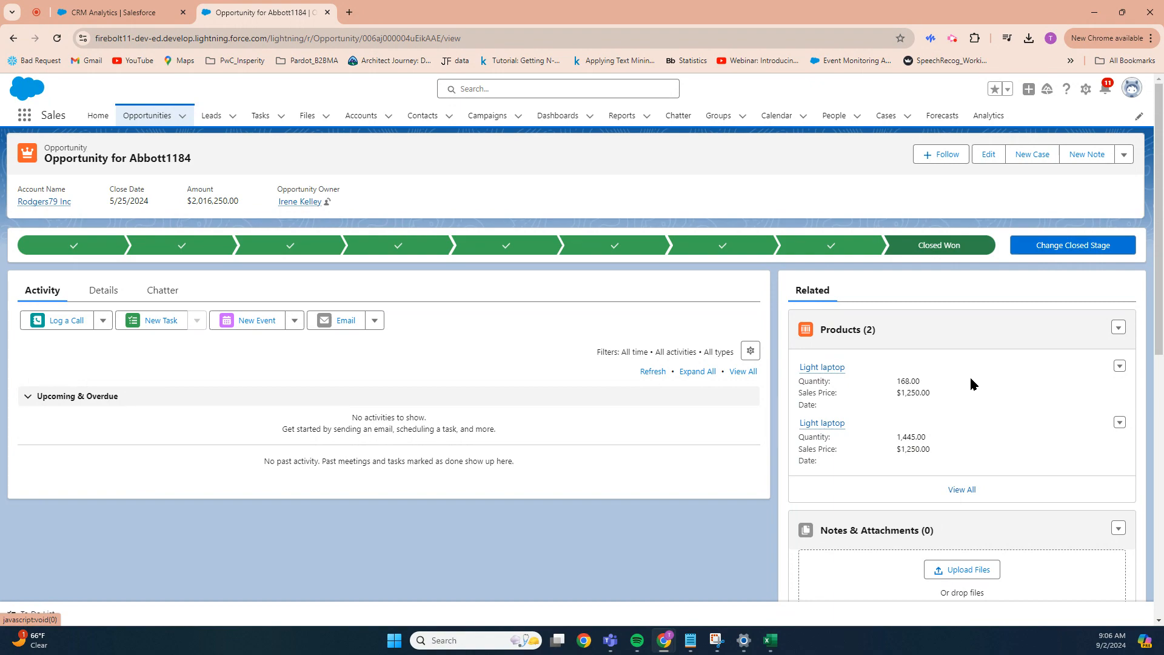
Step: Return to Analytics Studio, open Data Manager's Connections, and sort the SFDC_LOCAL objects by name in ascending order
{"action": "left_click", "coordinate": [144, 22]}
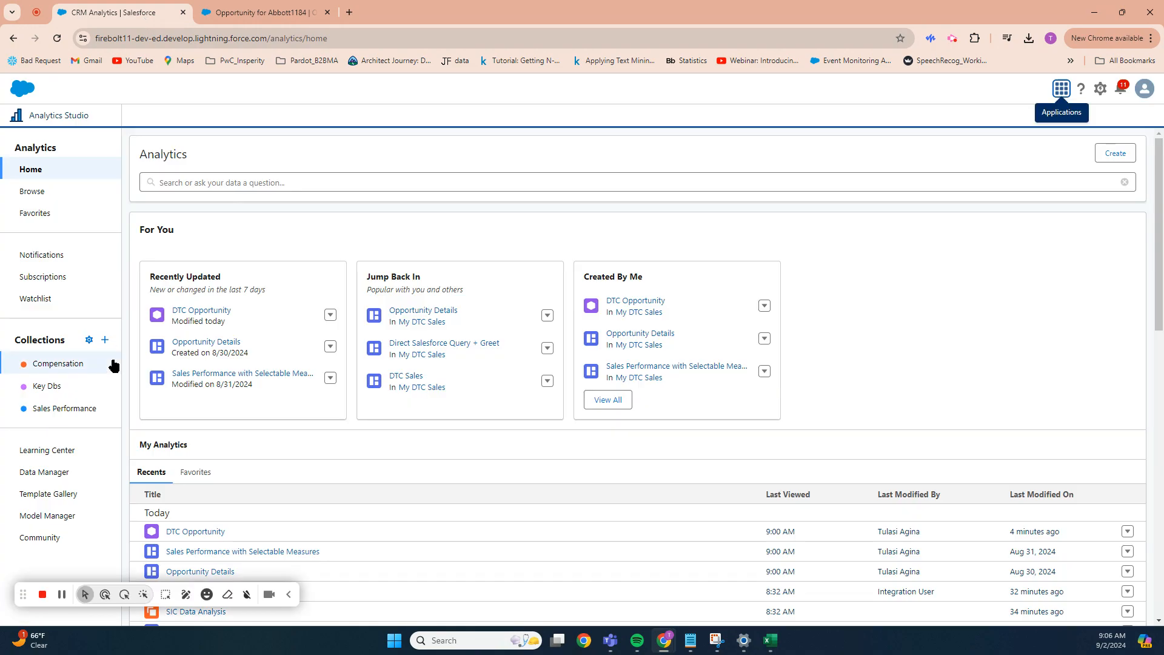
{"action": "left_click", "coordinate": [70, 469]}
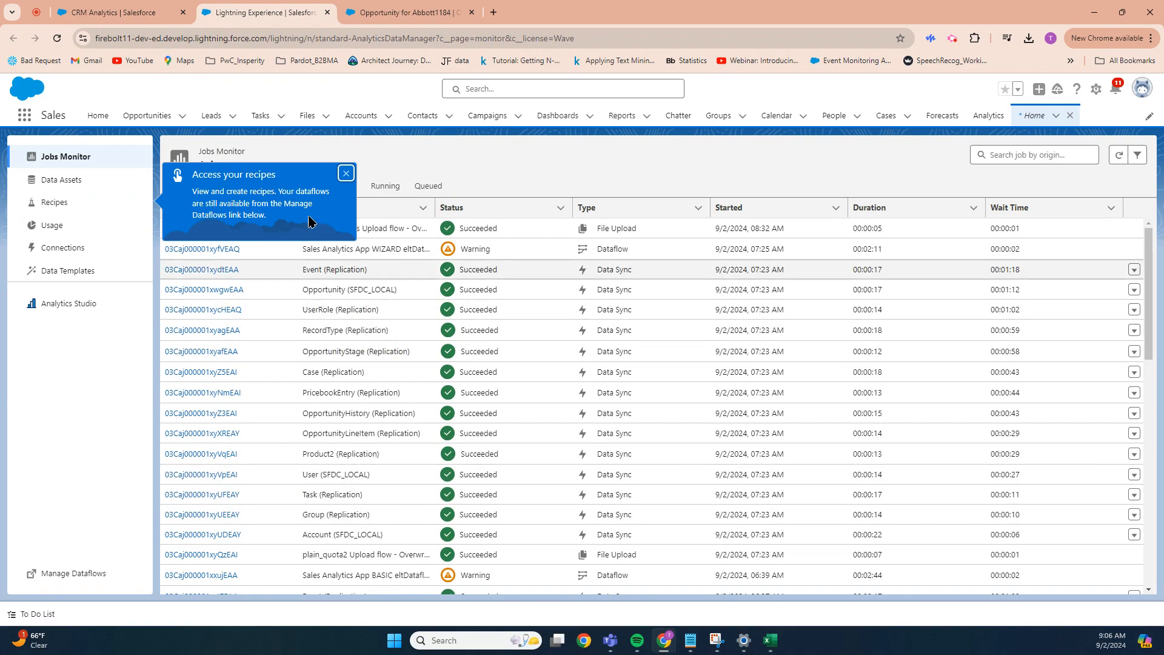
{"action": "left_click", "coordinate": [346, 176]}
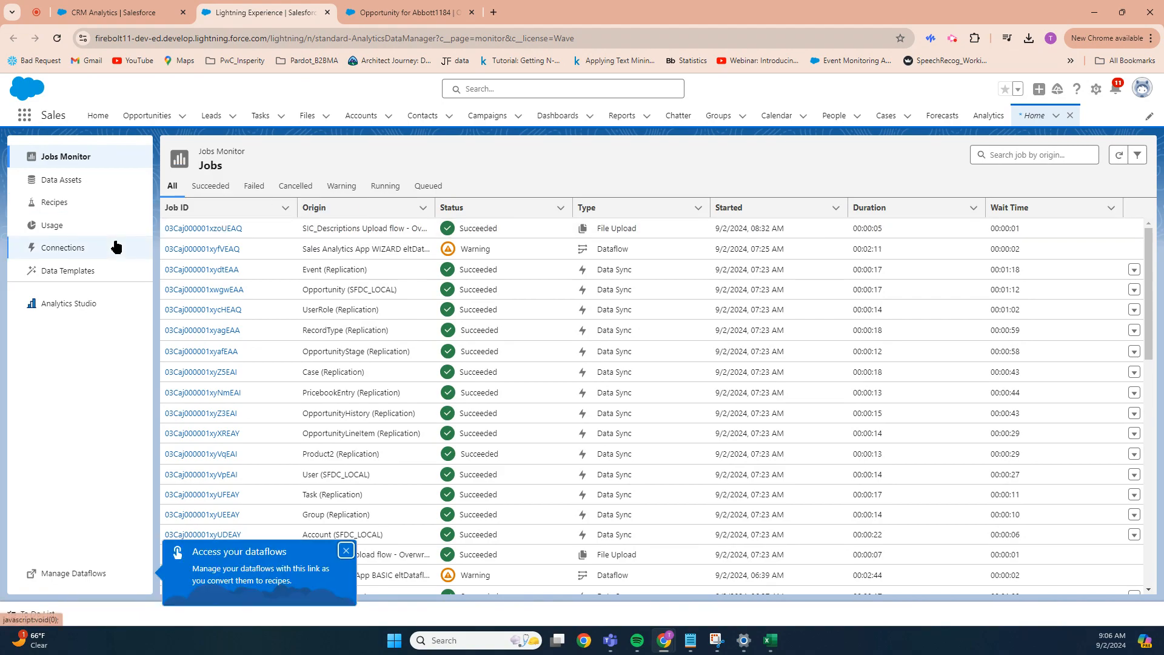
{"action": "left_click", "coordinate": [80, 247]}
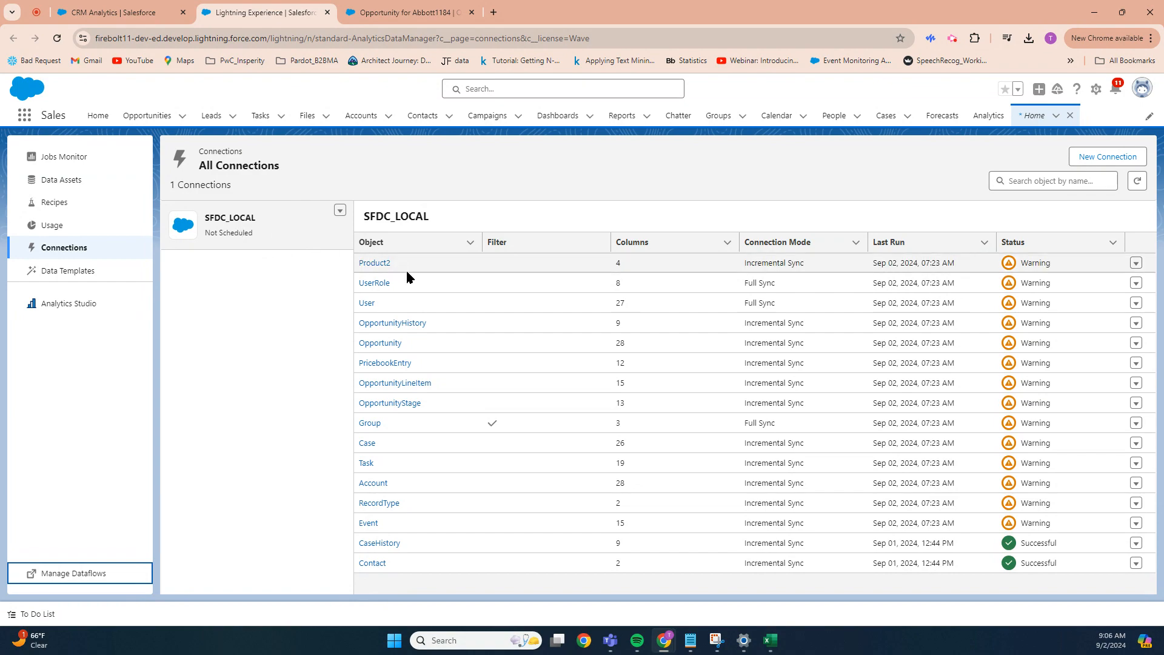
{"action": "left_click", "coordinate": [425, 248]}
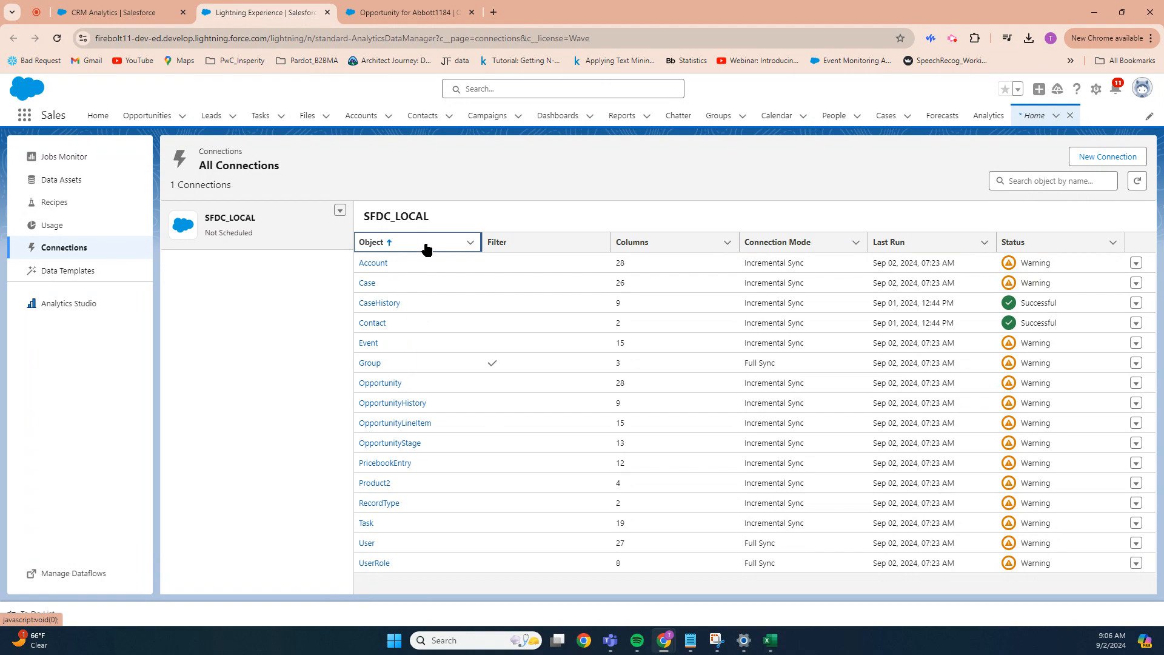
Step: Review which objects can be connected in the SFDC_LOCAL connection's object editor, then close it without saving
{"action": "left_click", "coordinate": [340, 211]}
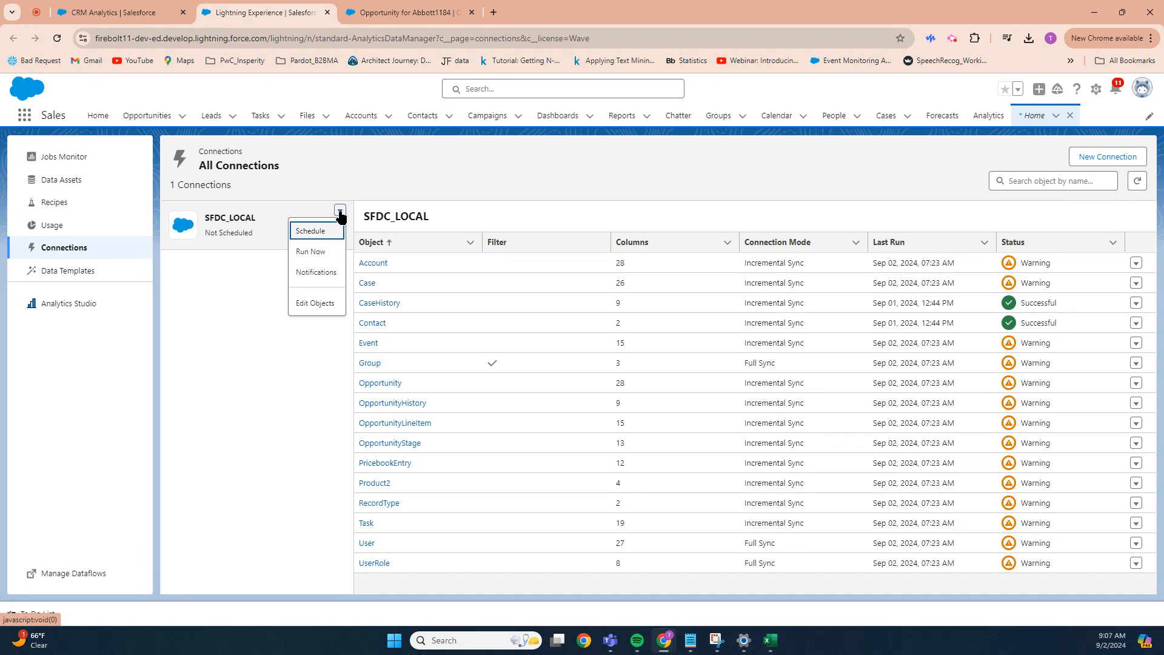
{"action": "left_click", "coordinate": [319, 309]}
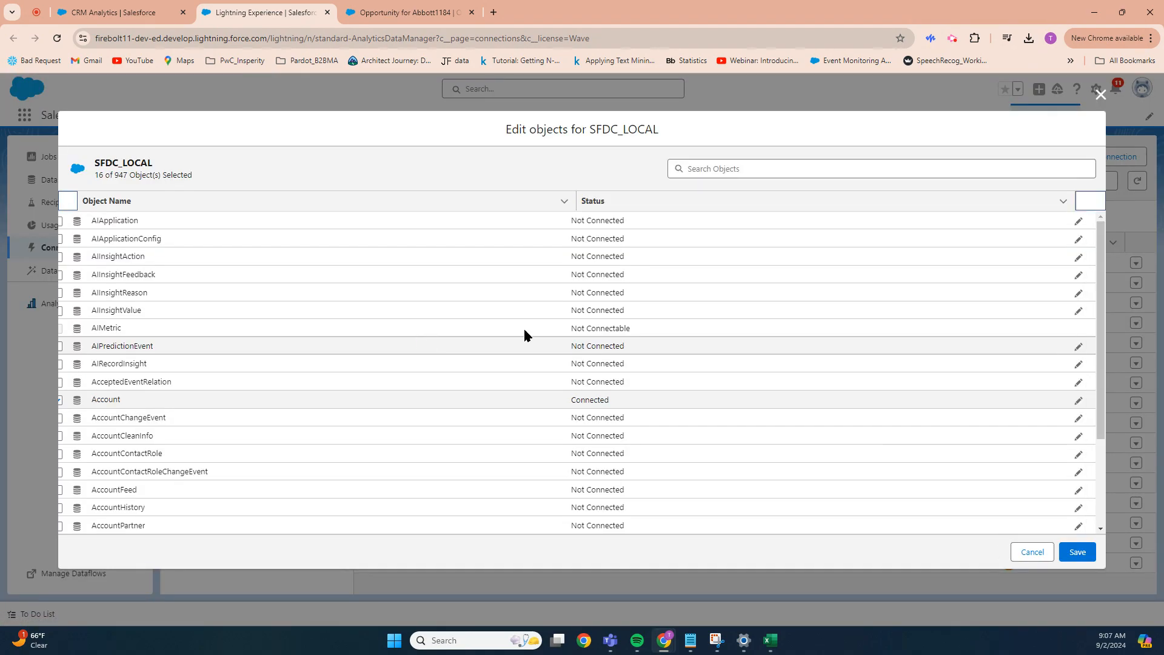
{"action": "left_click", "coordinate": [1025, 553]}
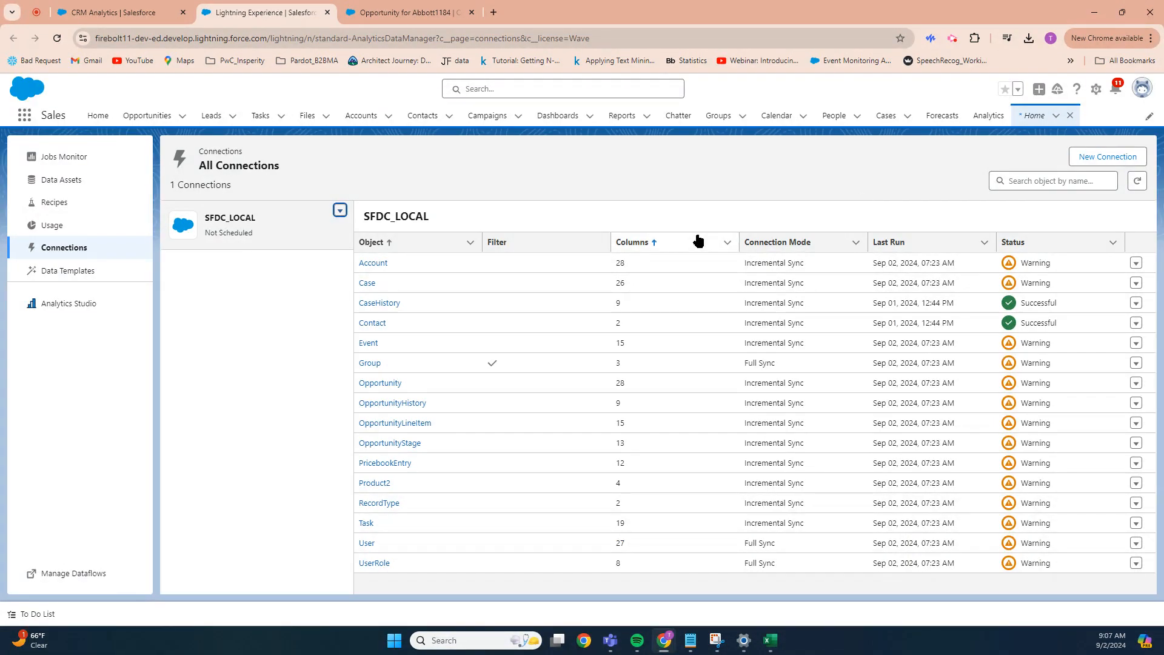
Step: Edit the Account object's synced columns to exclude MasterRecordId and include Account Number, and save the selection
{"action": "left_click", "coordinate": [1136, 265]}
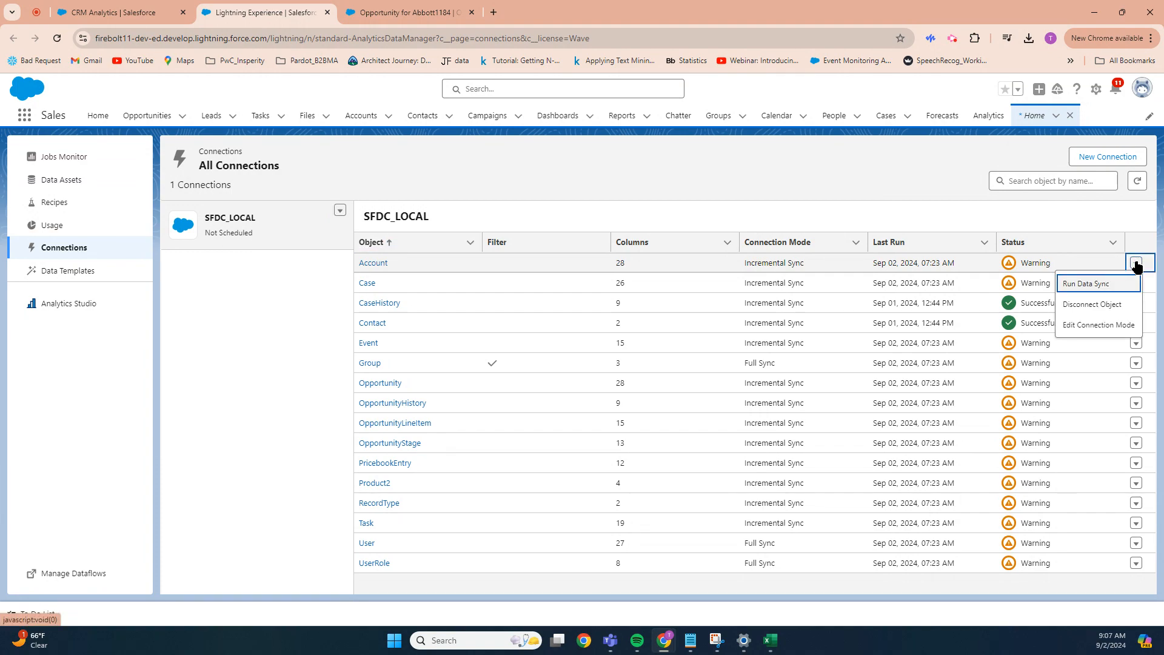
{"action": "left_click", "coordinate": [372, 266]}
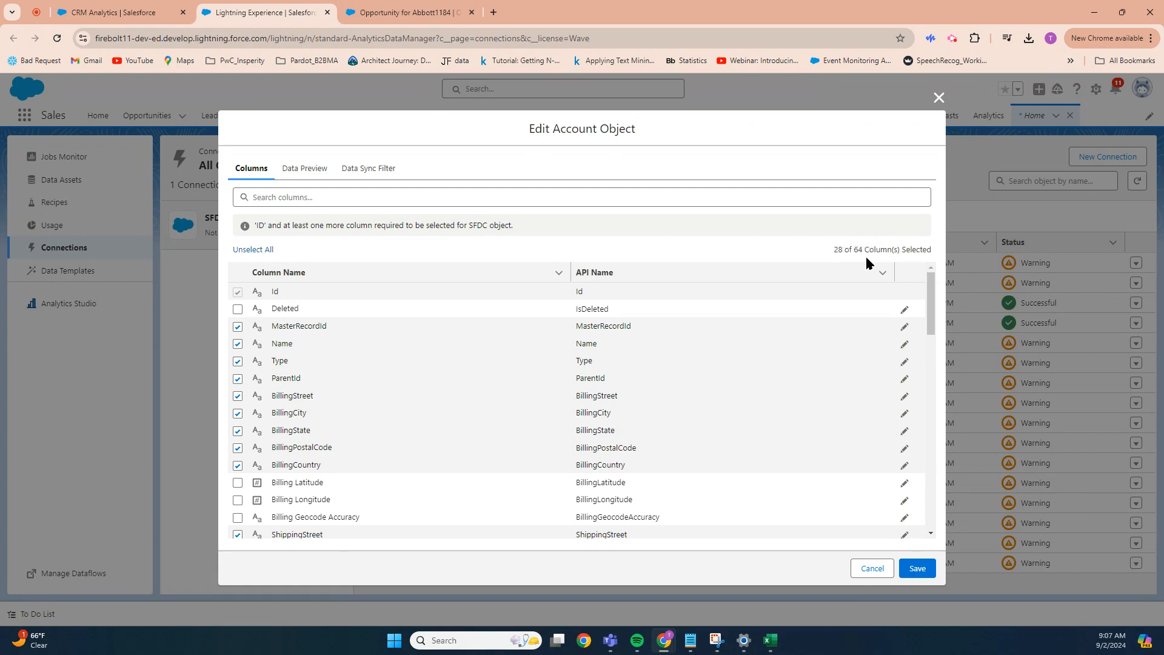
{"action": "left_click", "coordinate": [237, 329]}
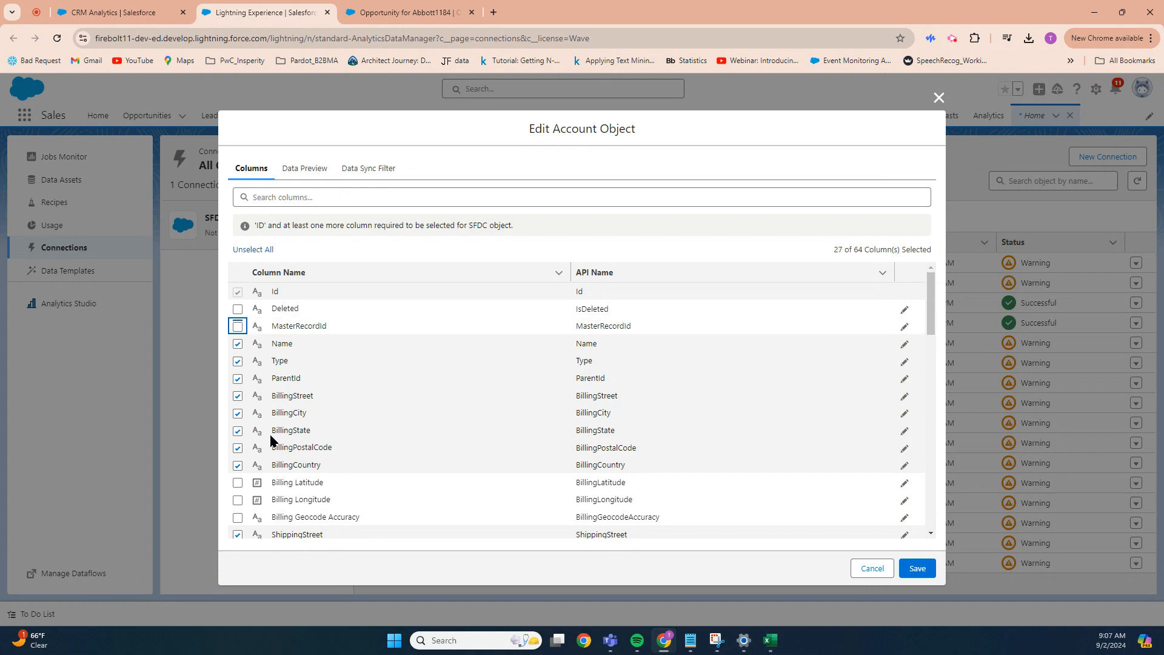
{"action": "scroll", "coordinate": [241, 449], "scroll_direction": "down", "scroll_amount": 4}
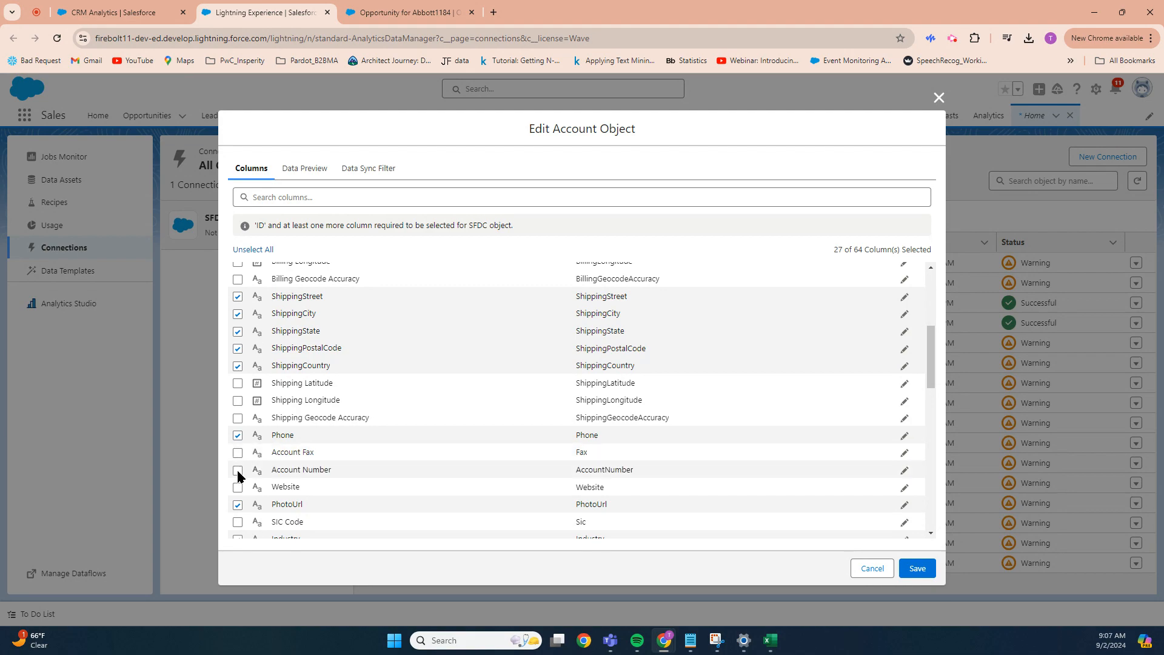
{"action": "left_click", "coordinate": [238, 470]}
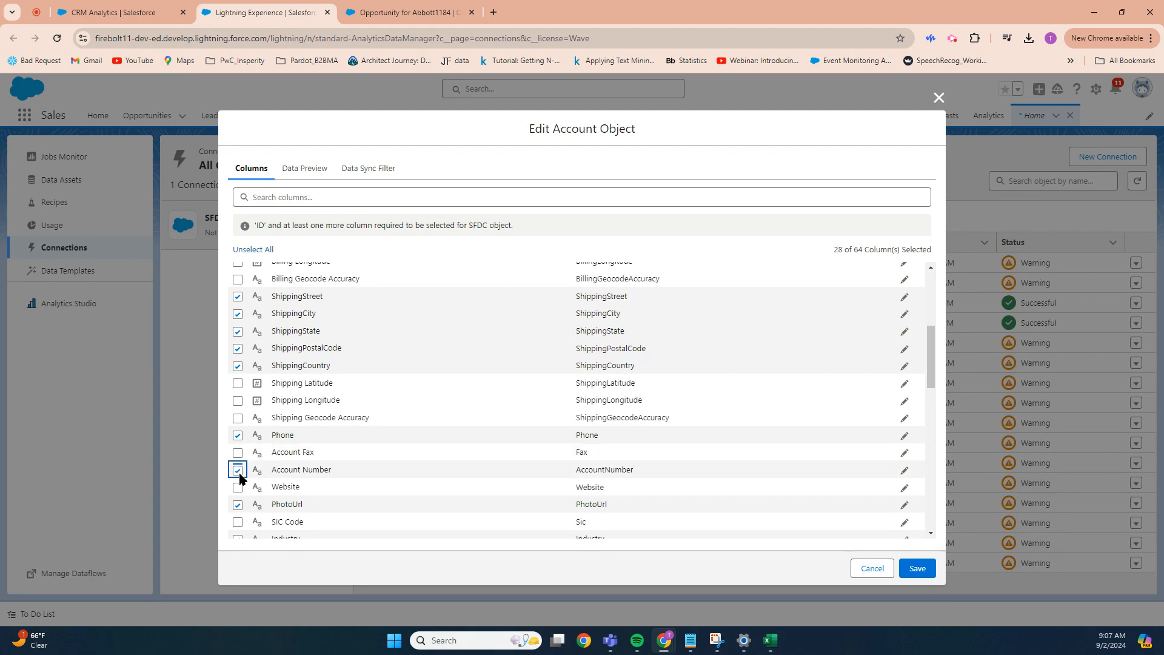
{"action": "left_click", "coordinate": [909, 575]}
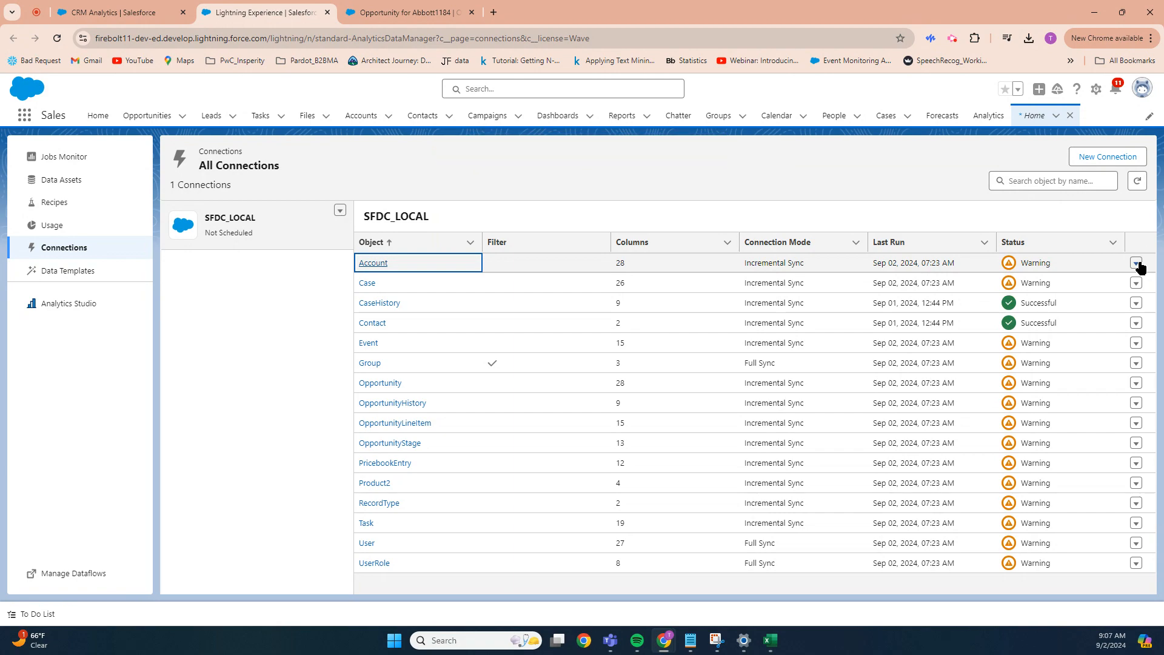
Step: Run a full sync of the Account object and a data sync of the User object
{"action": "left_click", "coordinate": [1137, 264]}
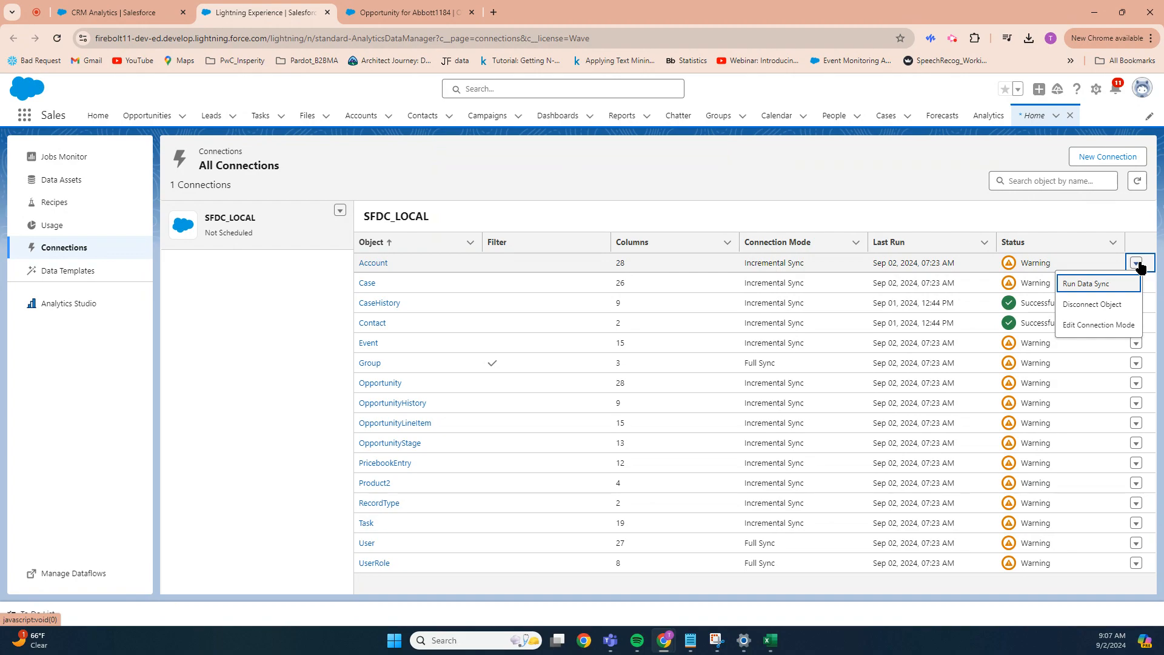
{"action": "left_click", "coordinate": [1090, 284]}
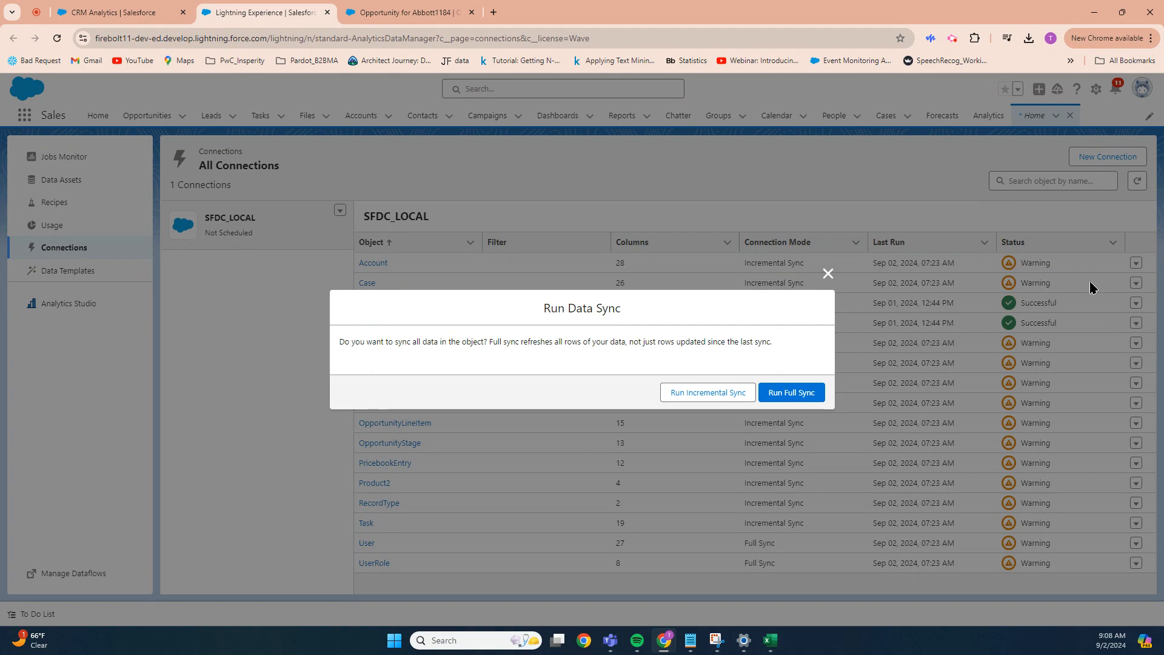
{"action": "left_click", "coordinate": [791, 392]}
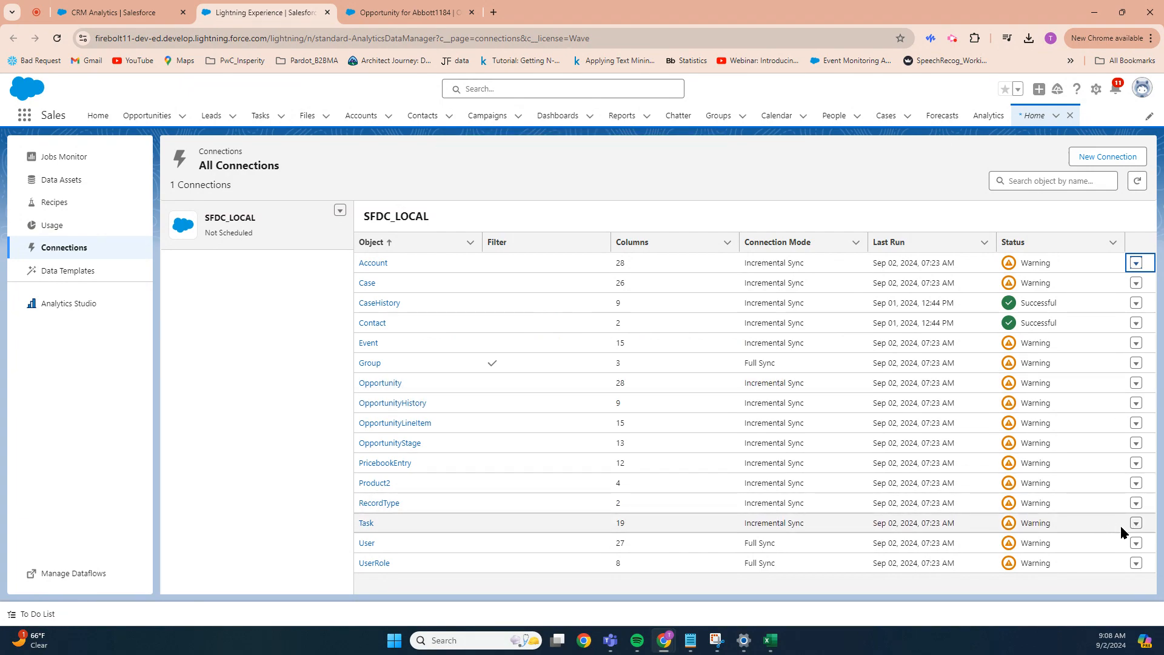
{"action": "left_click", "coordinate": [1137, 543]}
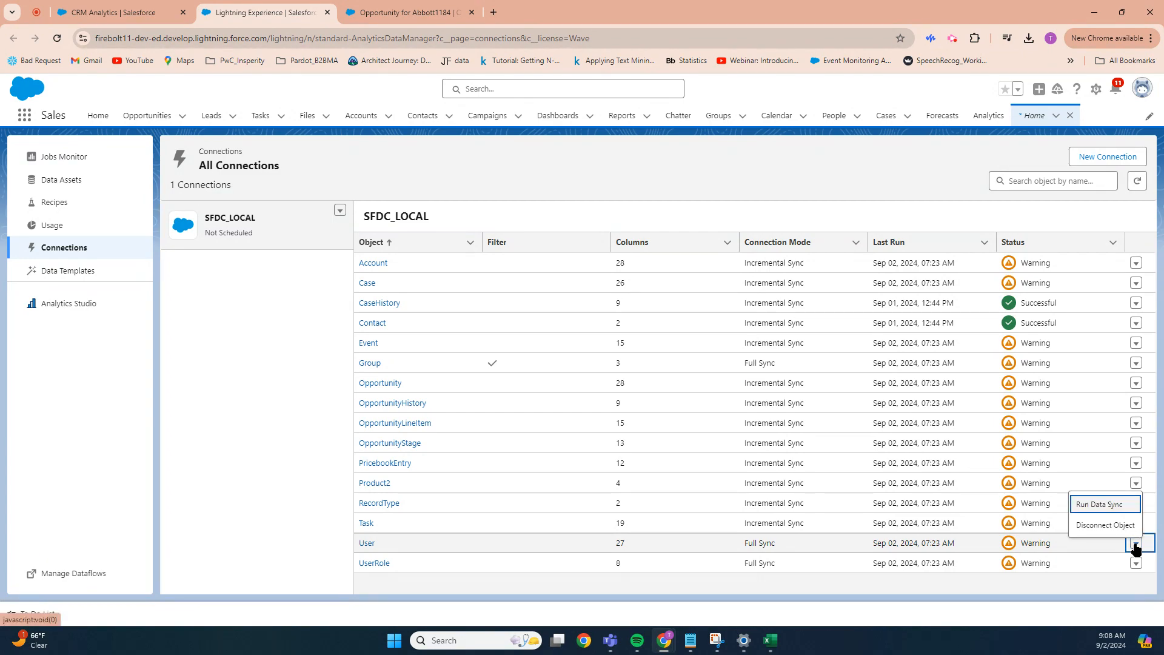
{"action": "left_click", "coordinate": [1101, 506]}
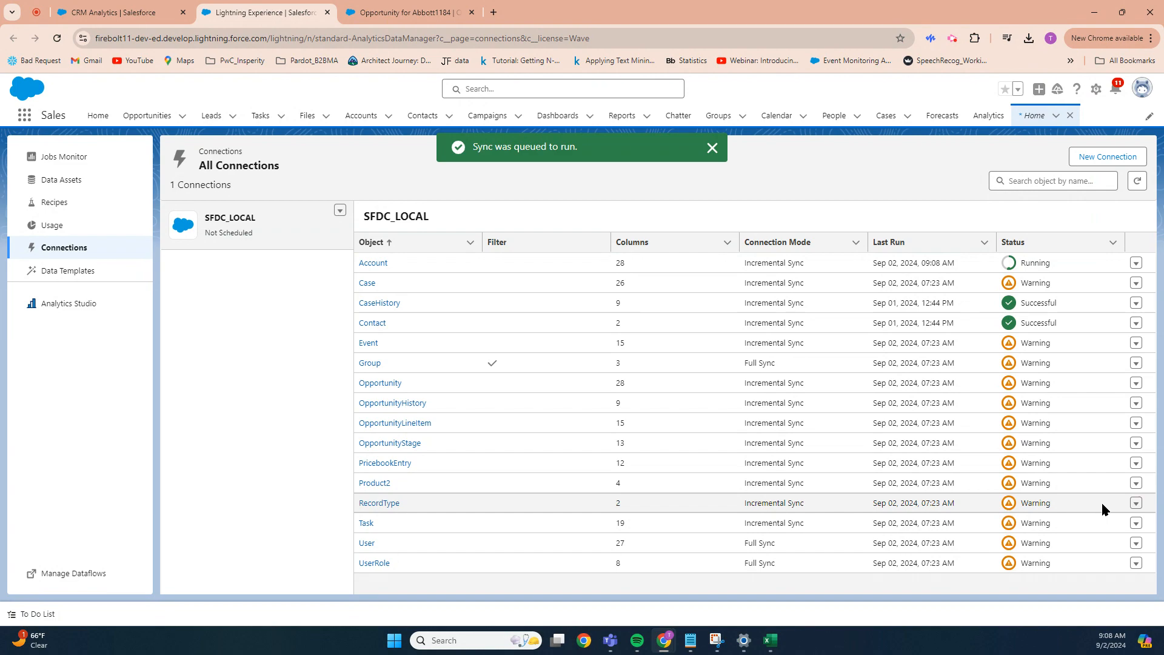
Step: Run a full data sync of the Opportunity object in the SFDC_LOCAL connection
{"action": "left_click", "coordinate": [1137, 383]}
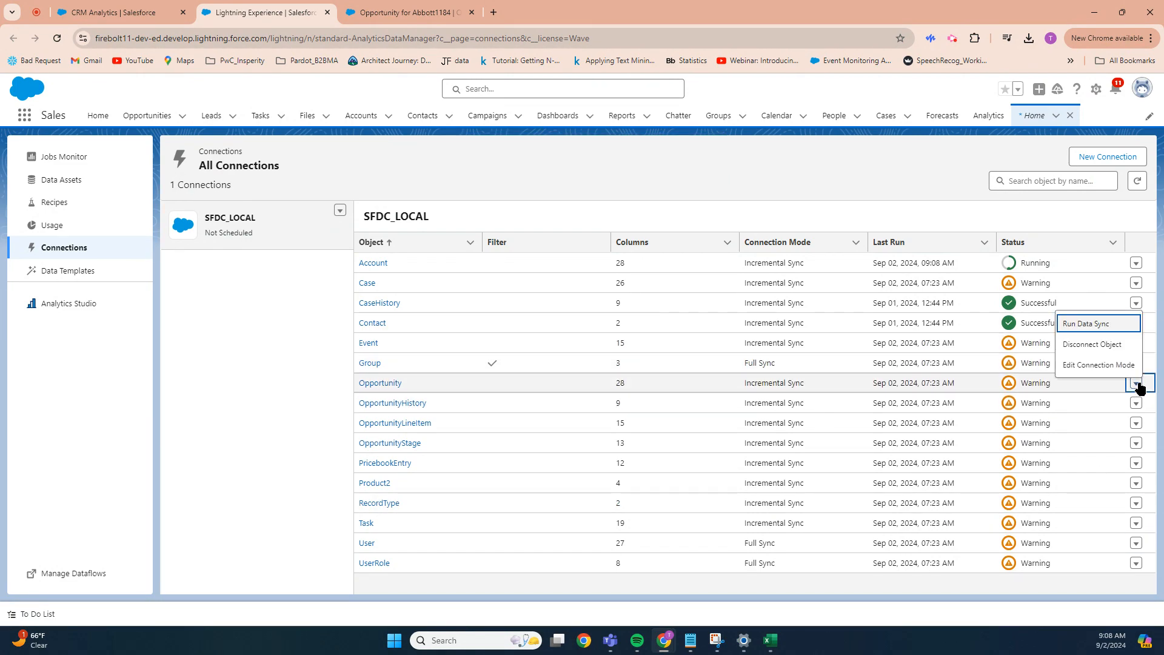
{"action": "left_click", "coordinate": [1095, 325]}
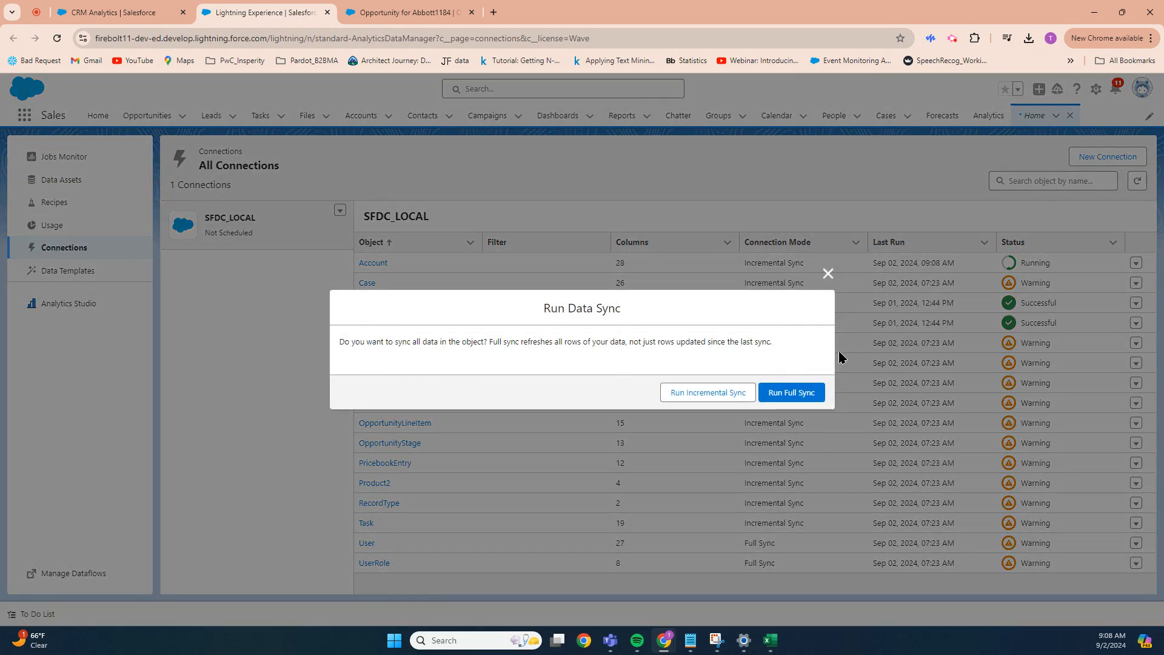
{"action": "left_click", "coordinate": [789, 387]}
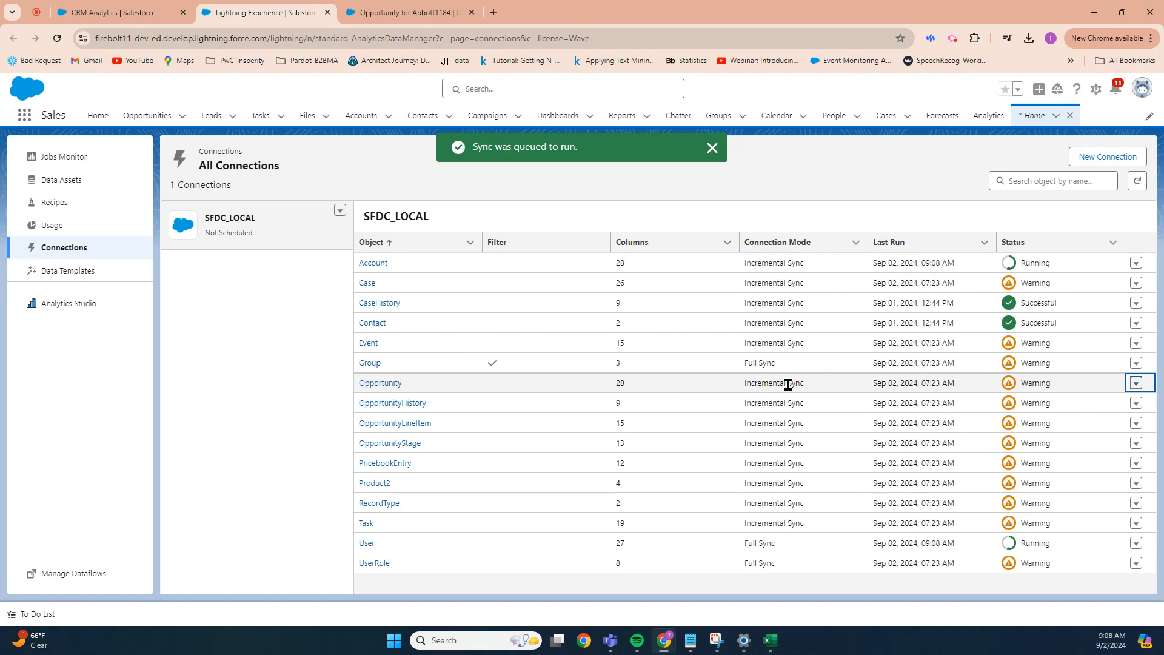
Step: Check the status of the Account, User and Opportunity sync jobs in Jobs Monitor and refresh the list
{"action": "left_click", "coordinate": [74, 165]}
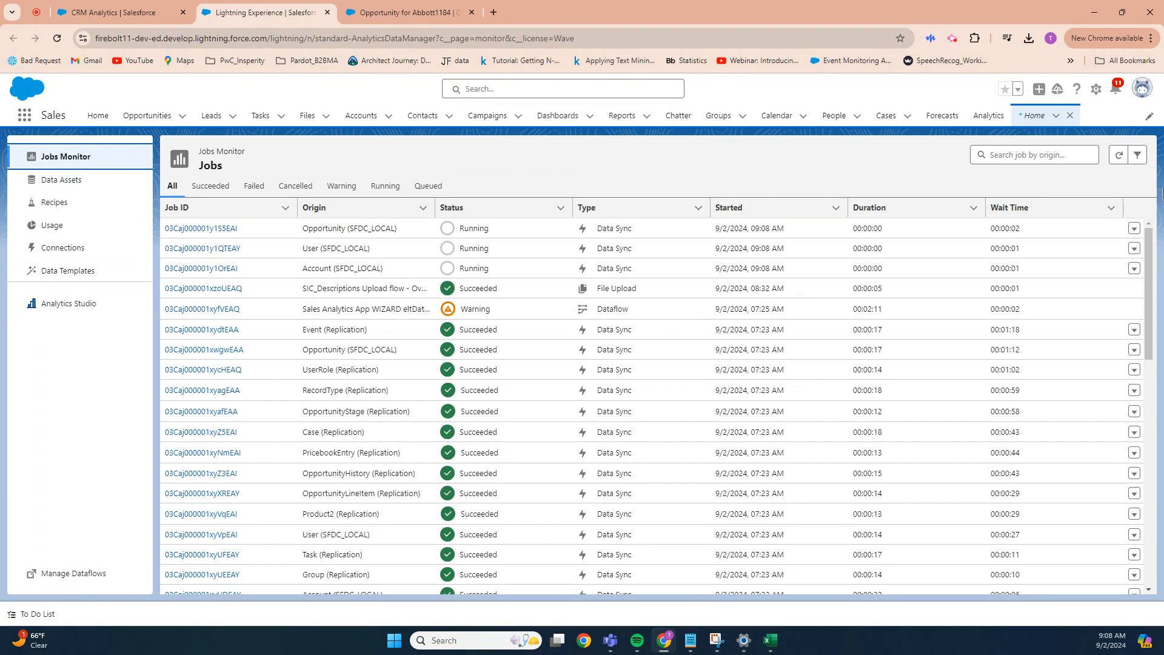
{"action": "left_click", "coordinate": [1119, 156]}
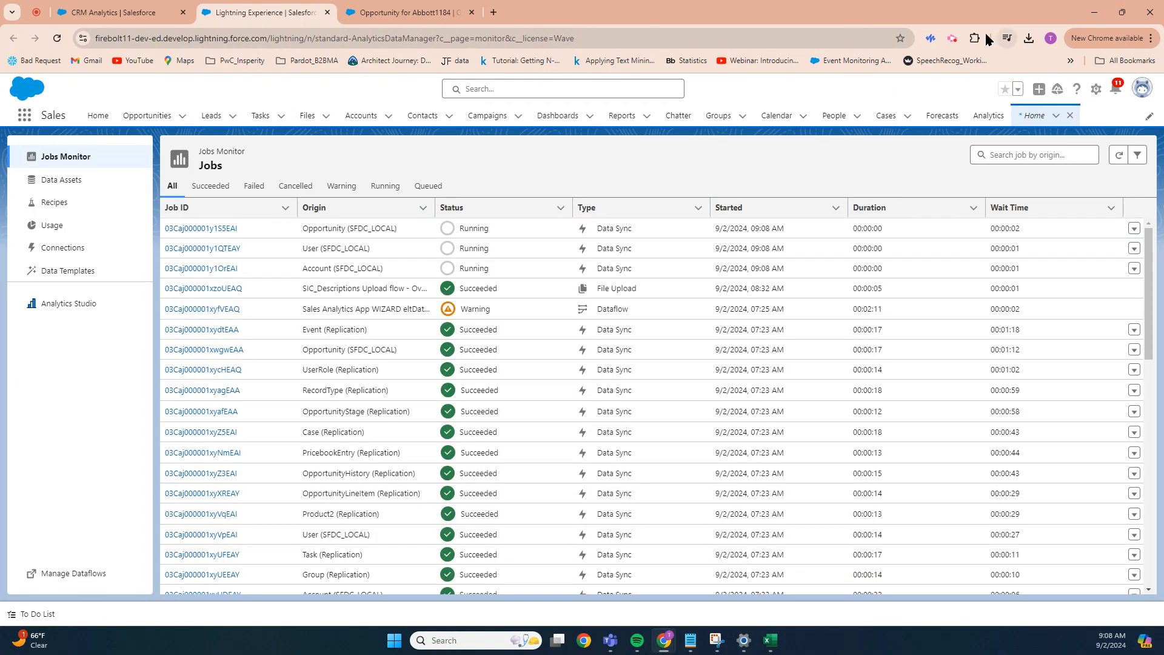
{"action": "left_click", "coordinate": [953, 38]}
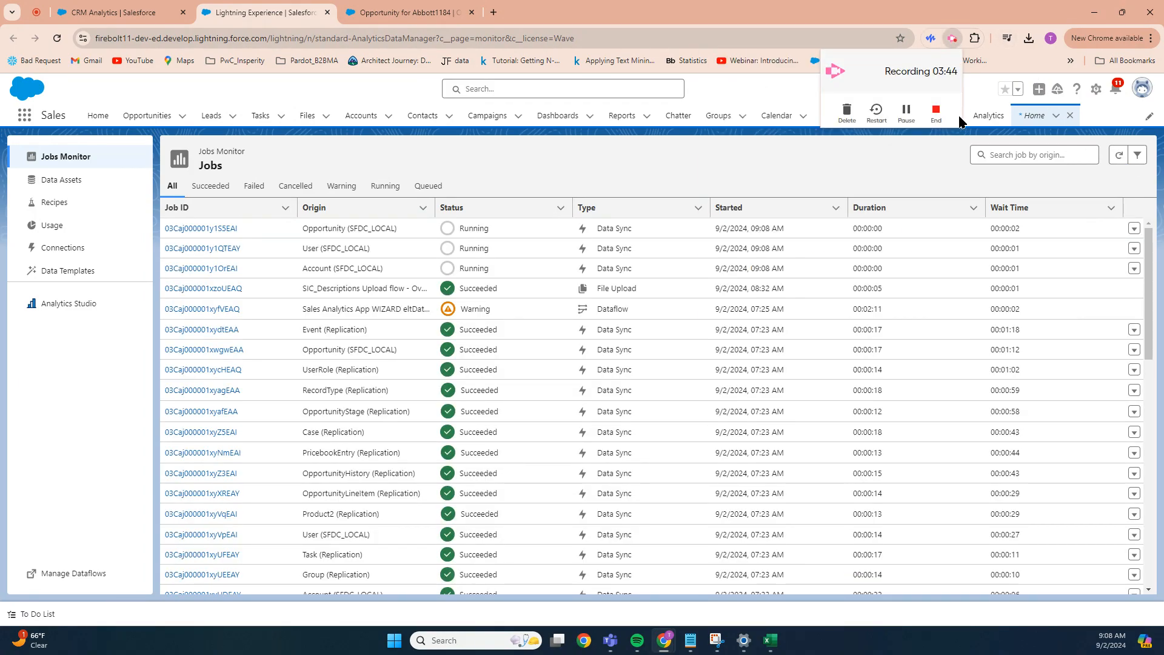
{"action": "left_click", "coordinate": [906, 113]}
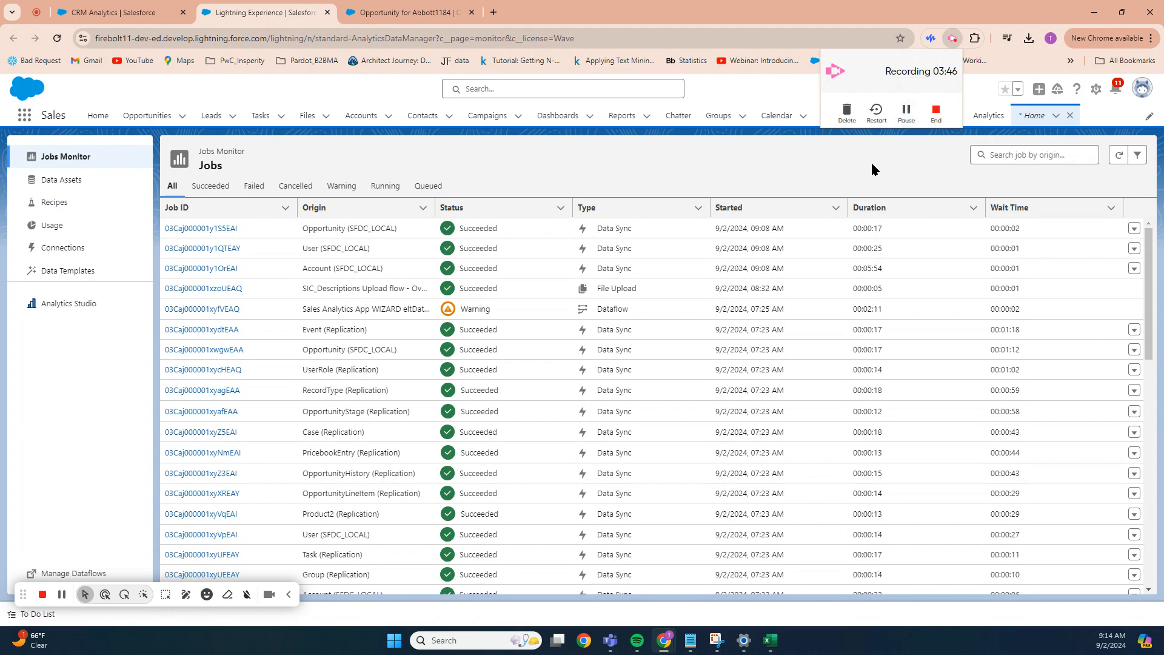
Step: Review the progress details of the latest Opportunity (SFDC_LOCAL) sync job and return to the jobs list
{"action": "left_click", "coordinate": [870, 162]}
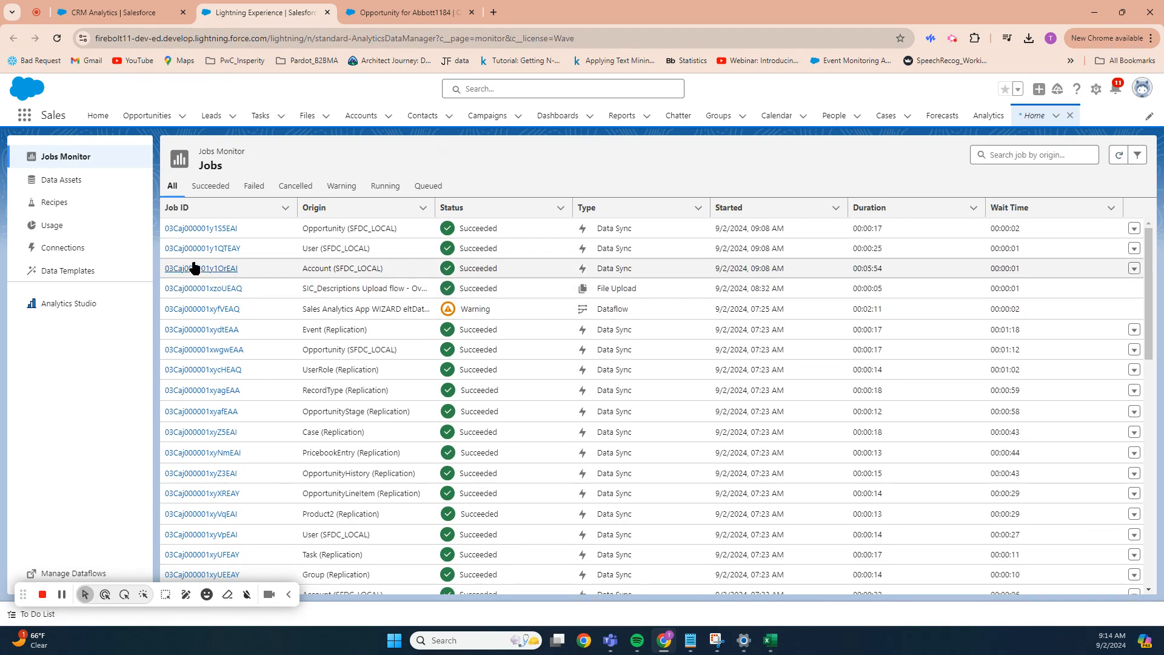
{"action": "left_click", "coordinate": [194, 228]}
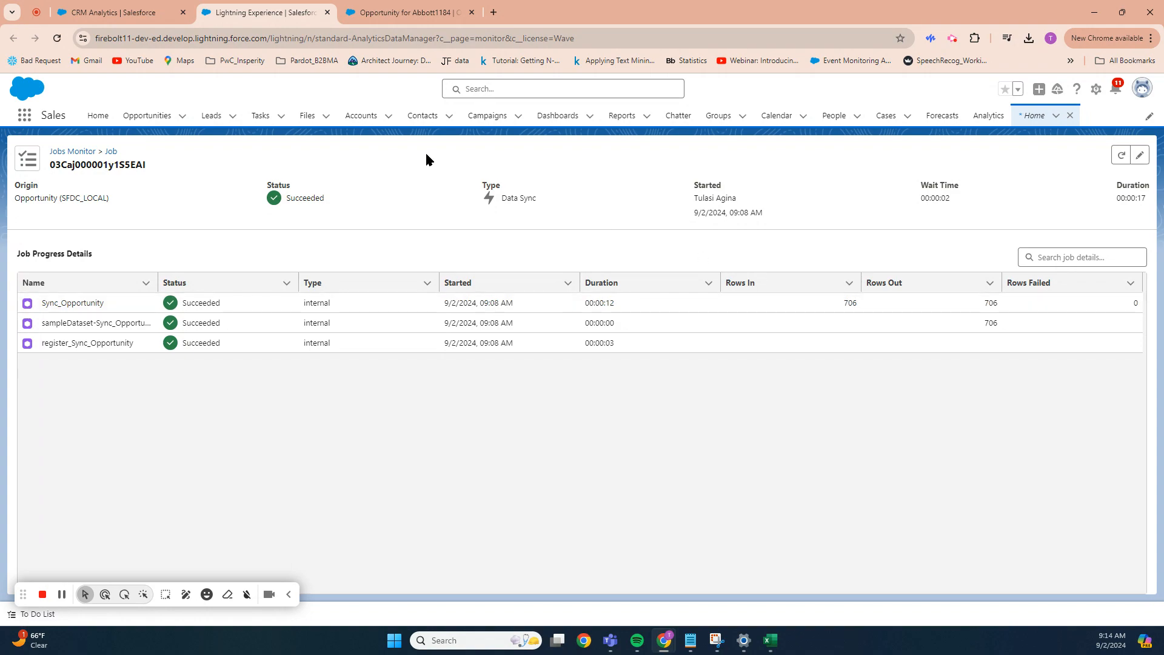
{"action": "left_click", "coordinate": [80, 153]}
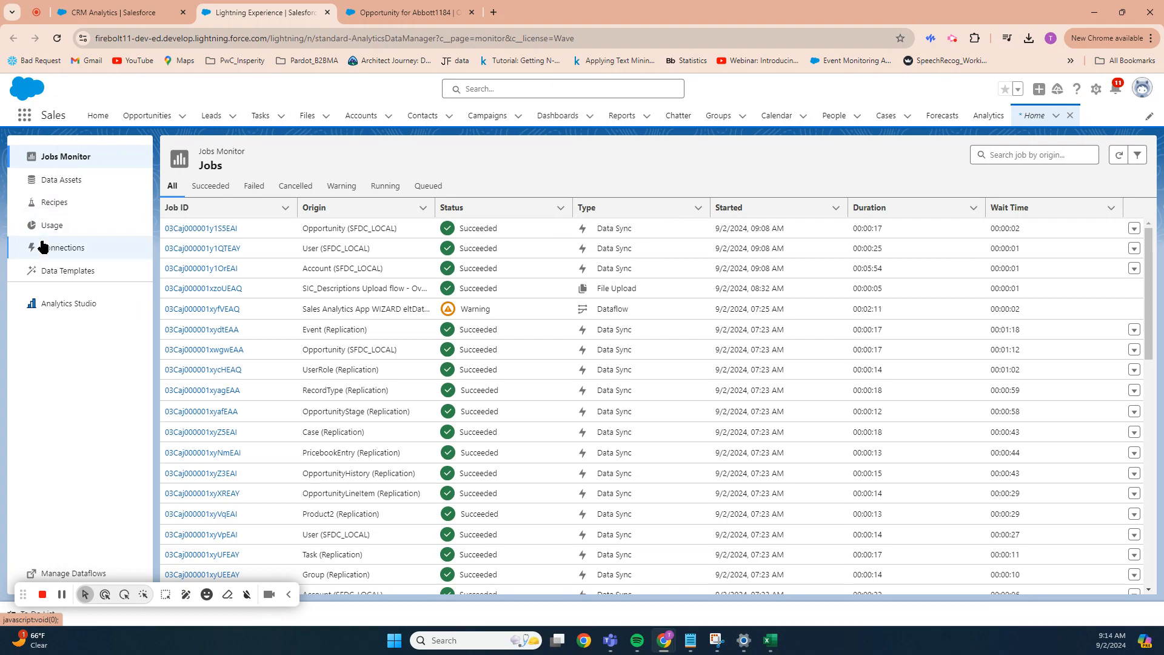
Step: Create a new recipe and filter its available input data to Salesforce objects only
{"action": "left_click", "coordinate": [64, 207]}
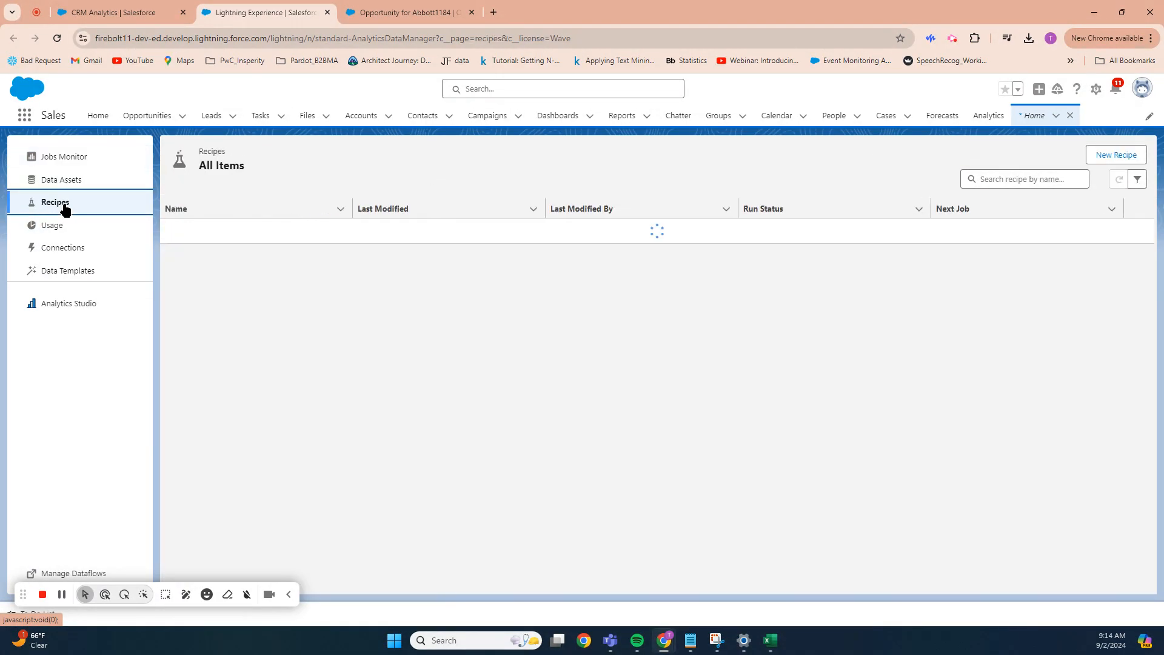
{"action": "left_click", "coordinate": [1105, 159]}
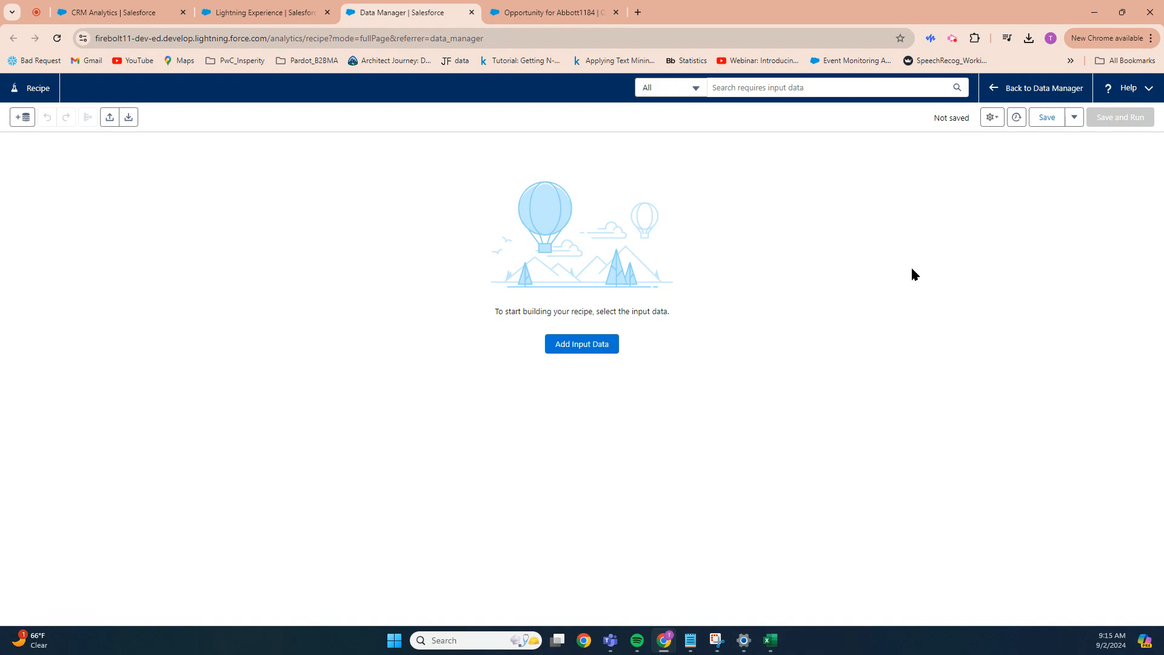
{"action": "left_click", "coordinate": [569, 352]}
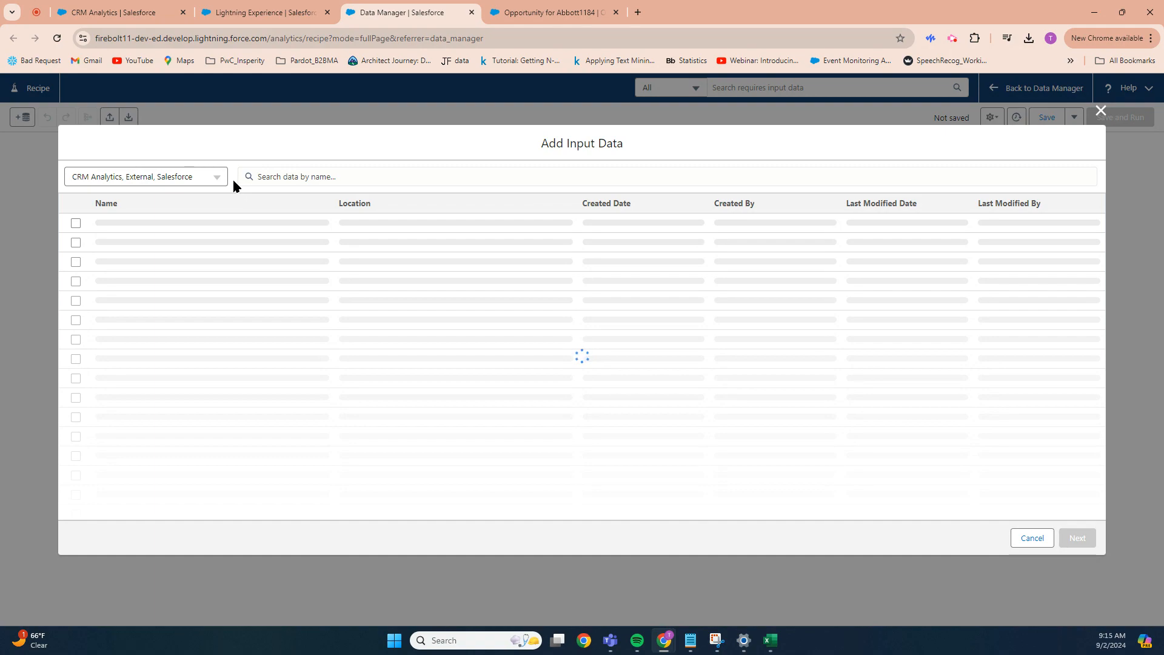
{"action": "left_click", "coordinate": [218, 176]}
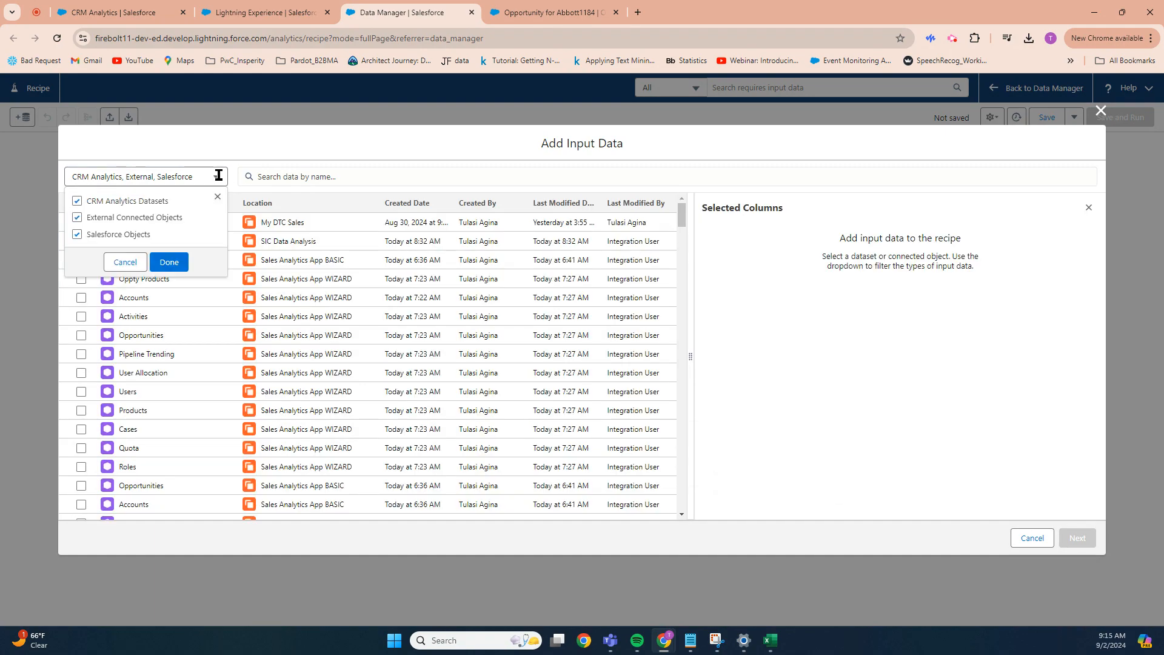
{"action": "left_click", "coordinate": [111, 219]}
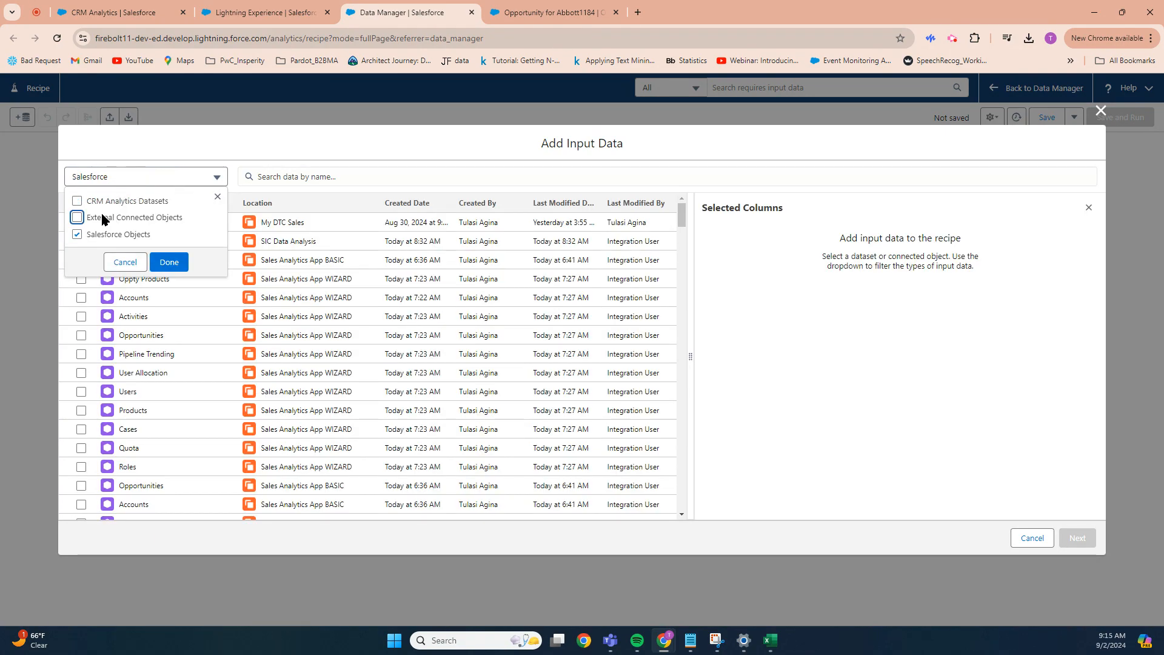
{"action": "left_click", "coordinate": [166, 264]}
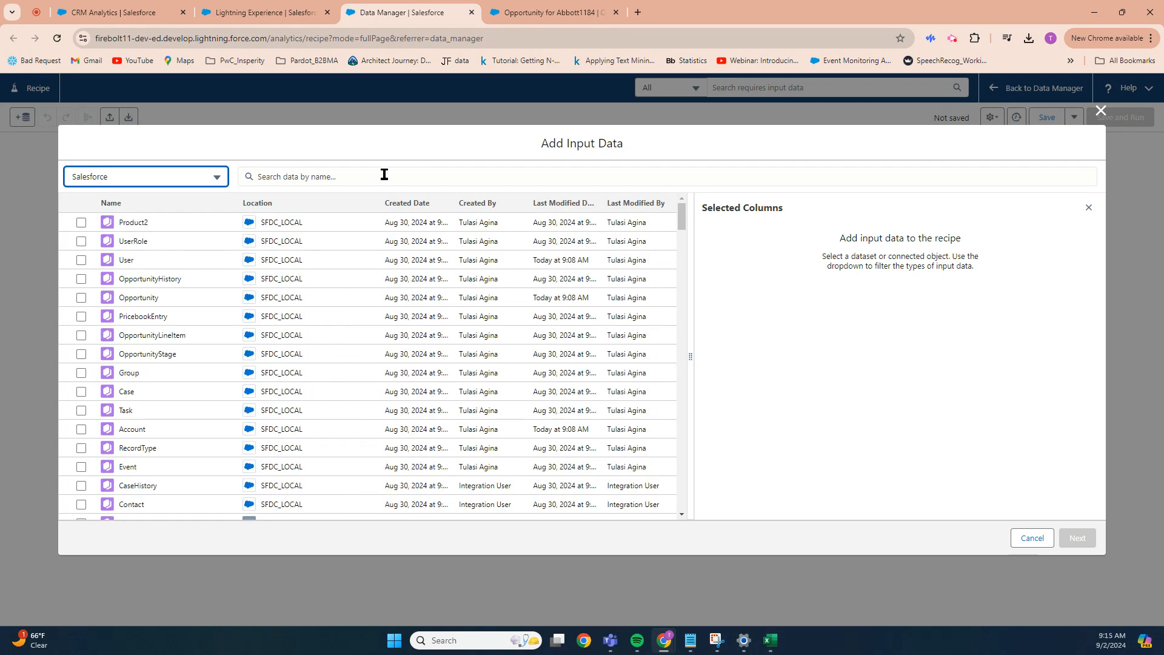
Step: Select the SFDC_LOCAL objects User, Opportunity and Account as input data for the recipe
{"action": "left_click", "coordinate": [83, 261]}
{"action": "left_click", "coordinate": [81, 260]}
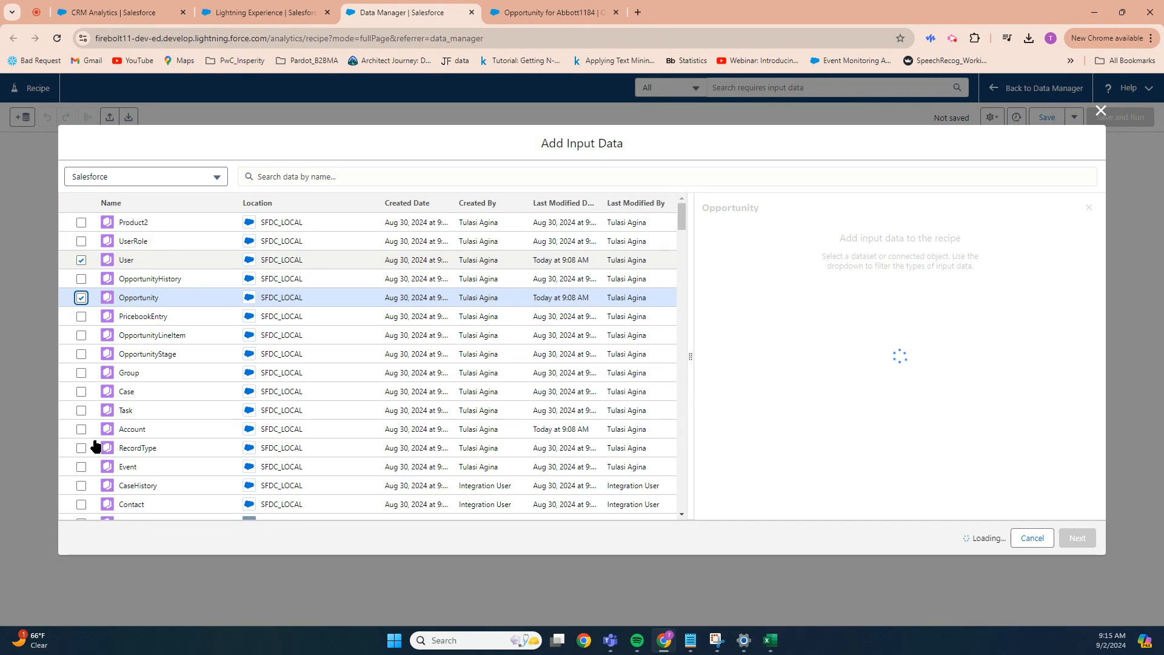
{"action": "scroll", "coordinate": [95, 446], "scroll_direction": "down", "scroll_amount": 1}
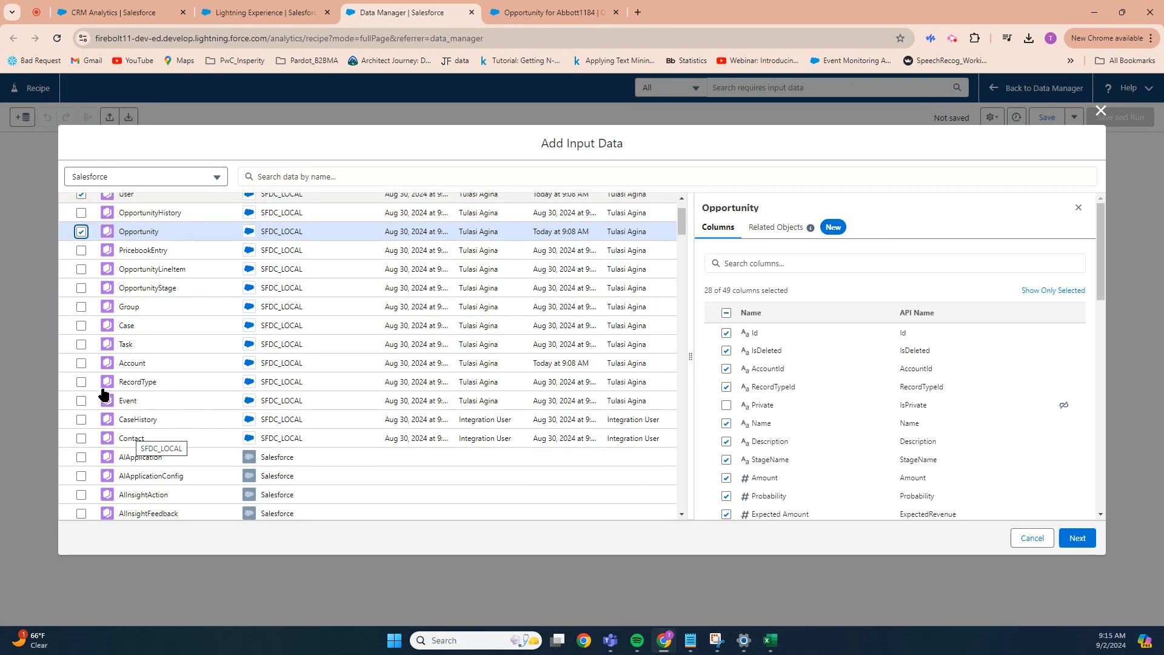
{"action": "left_click", "coordinate": [82, 364]}
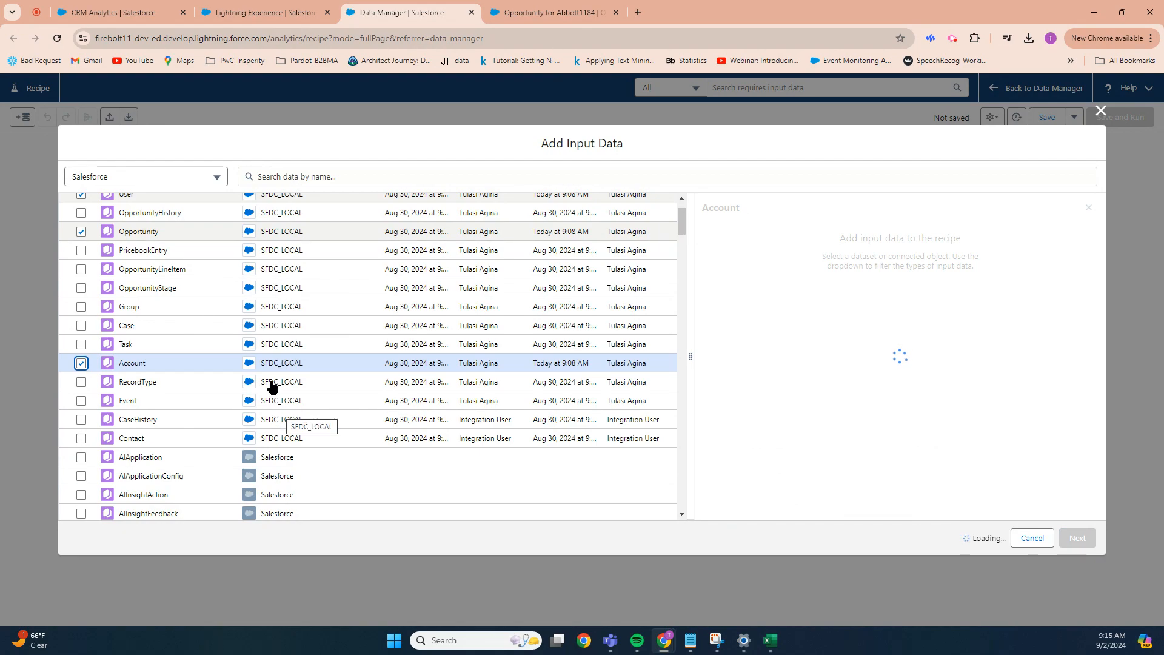
{"action": "scroll", "coordinate": [267, 366], "scroll_direction": "up", "scroll_amount": 1}
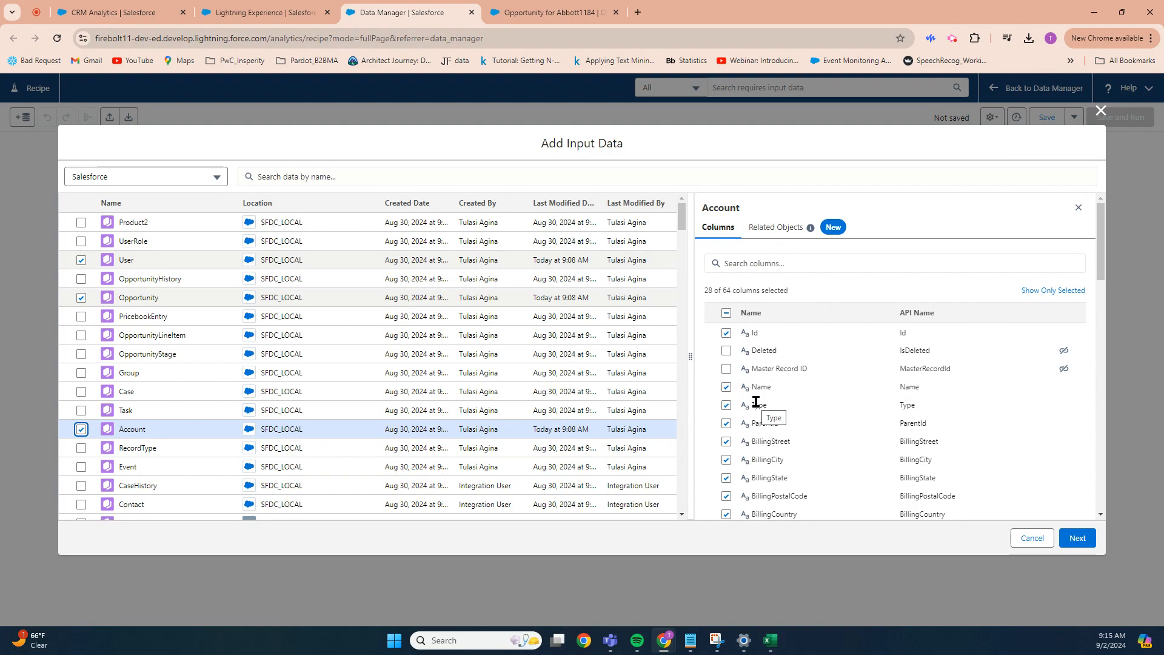
Step: Review the related objects of Account and Opportunity, and add the selected objects to the recipe without joining any related ones
{"action": "left_click", "coordinate": [778, 228]}
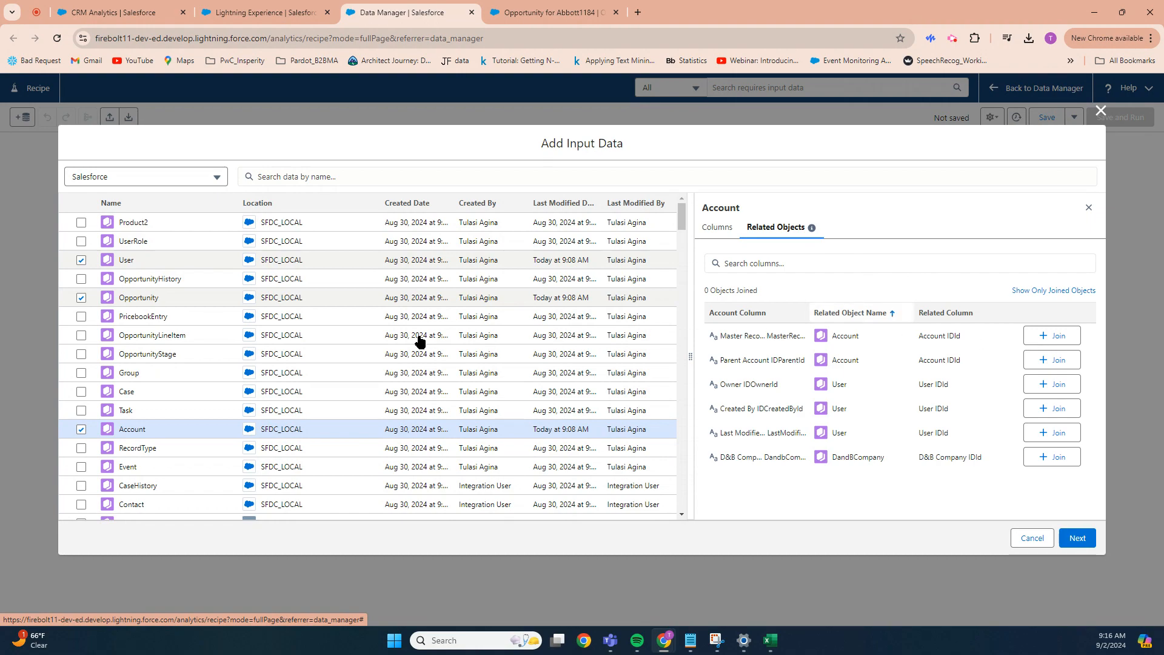
{"action": "left_click", "coordinate": [177, 303]}
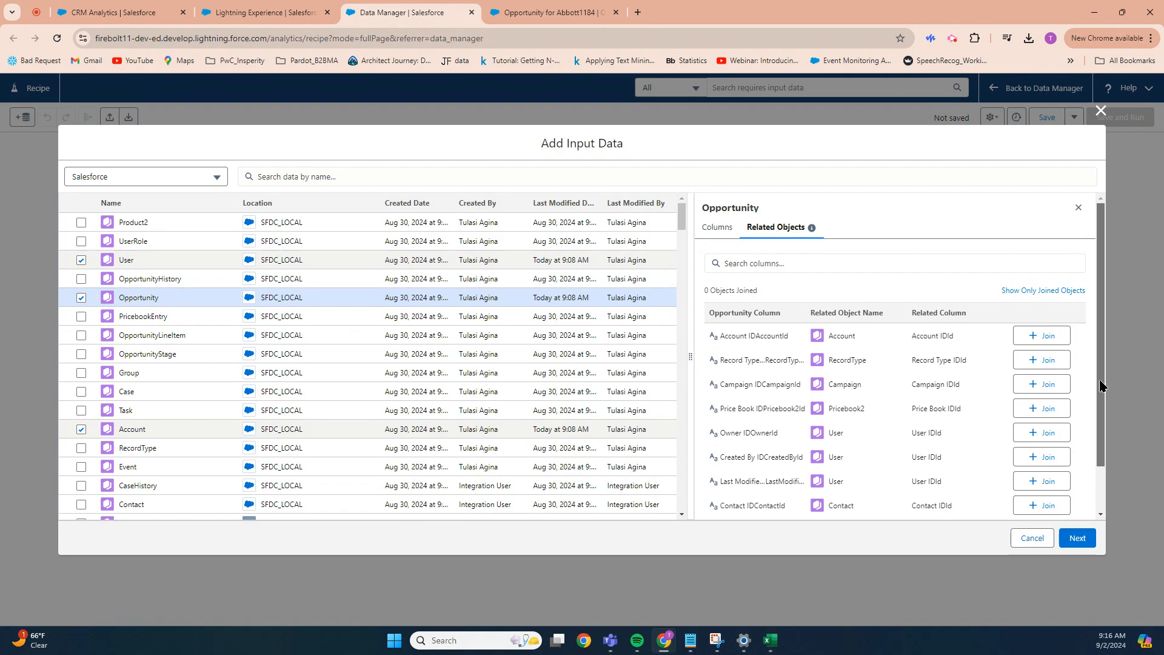
{"action": "left_click_drag", "start_coordinate": [1102, 386], "coordinate": [1102, 411]}
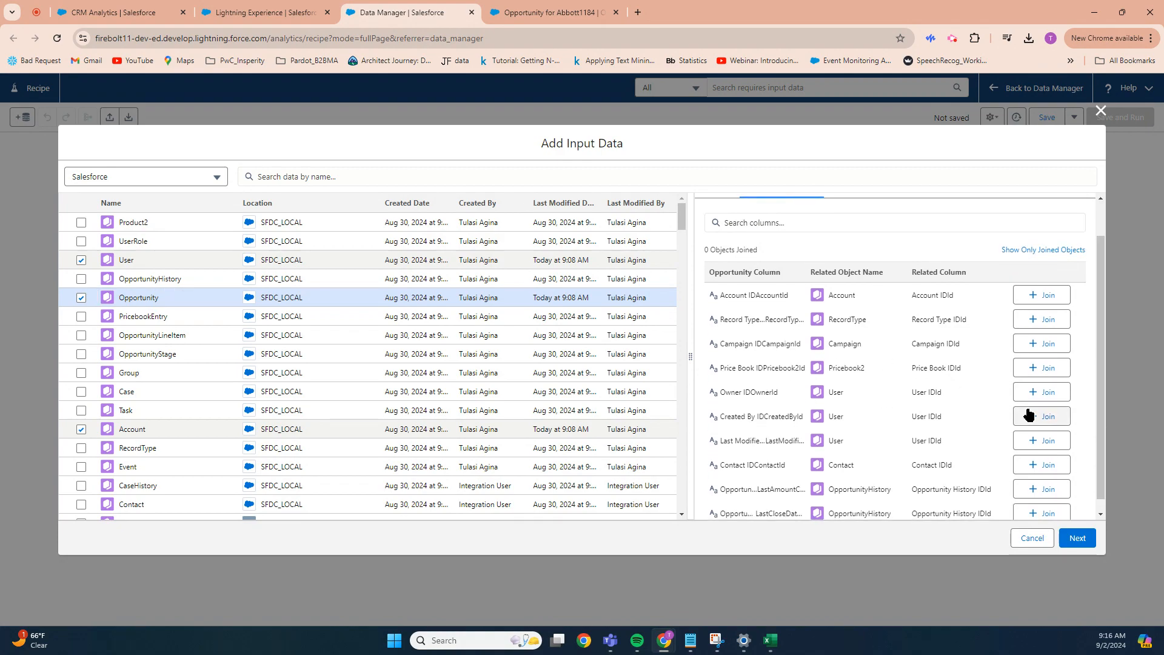
{"action": "left_click", "coordinate": [1079, 541]}
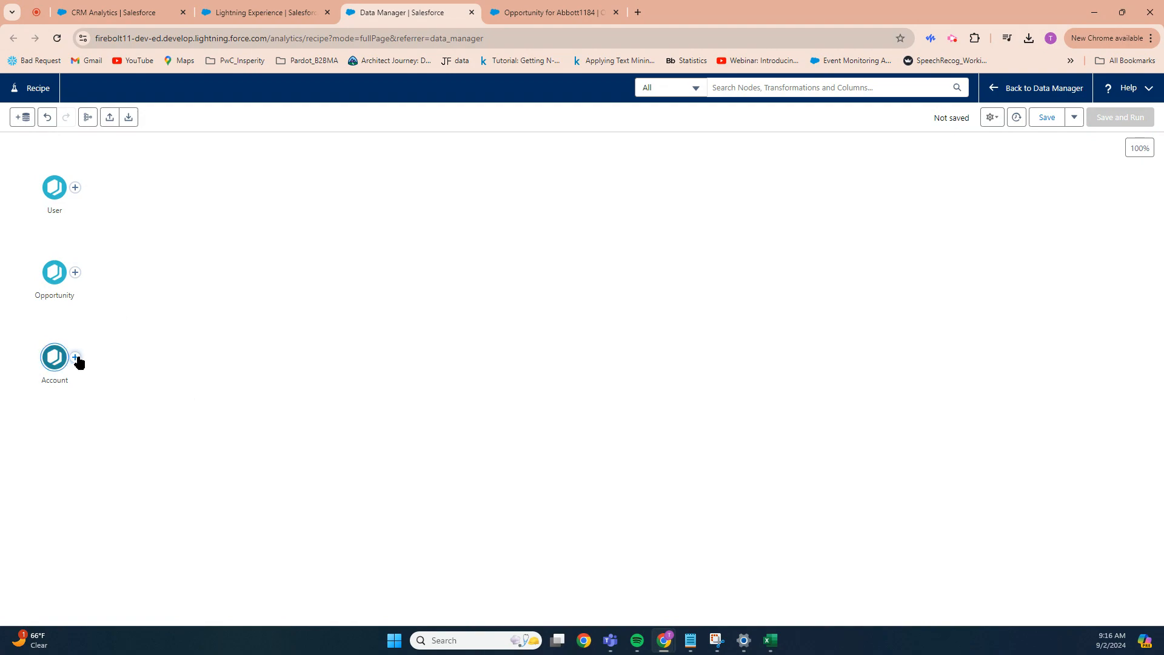
Step: Connect the Account node to the Opportunity node with a Join and review its join keys
{"action": "left_click_drag", "start_coordinate": [78, 362], "coordinate": [63, 327]}
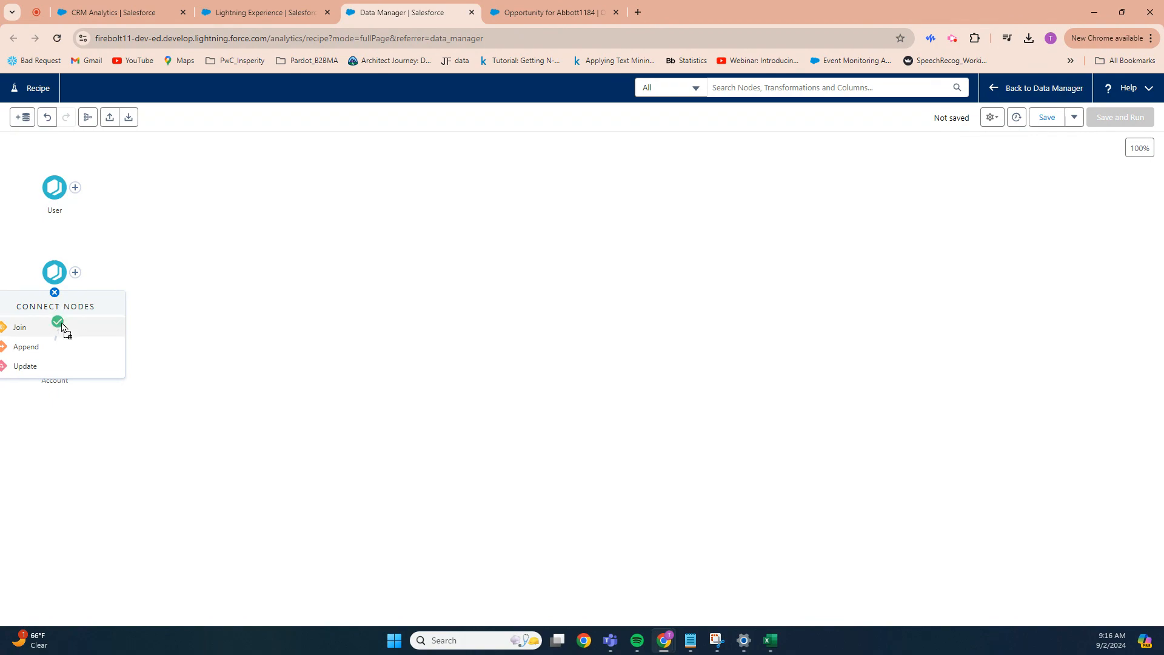
{"action": "left_click_drag", "start_coordinate": [63, 327], "coordinate": [63, 327]}
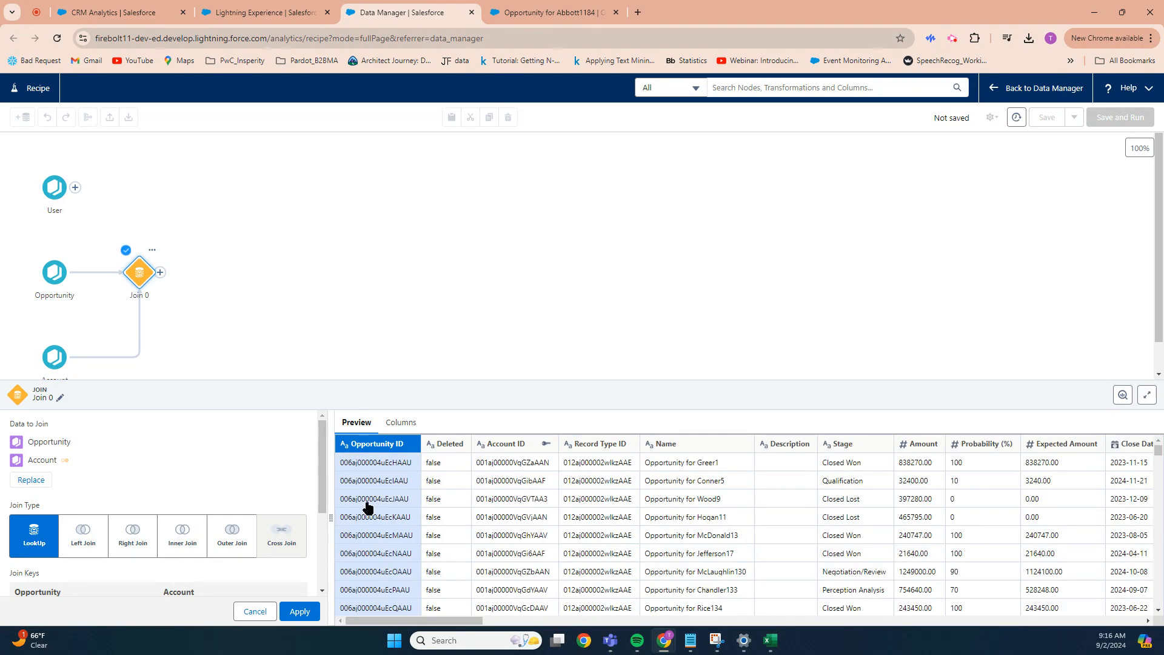
{"action": "left_click_drag", "start_coordinate": [322, 485], "coordinate": [322, 573]}
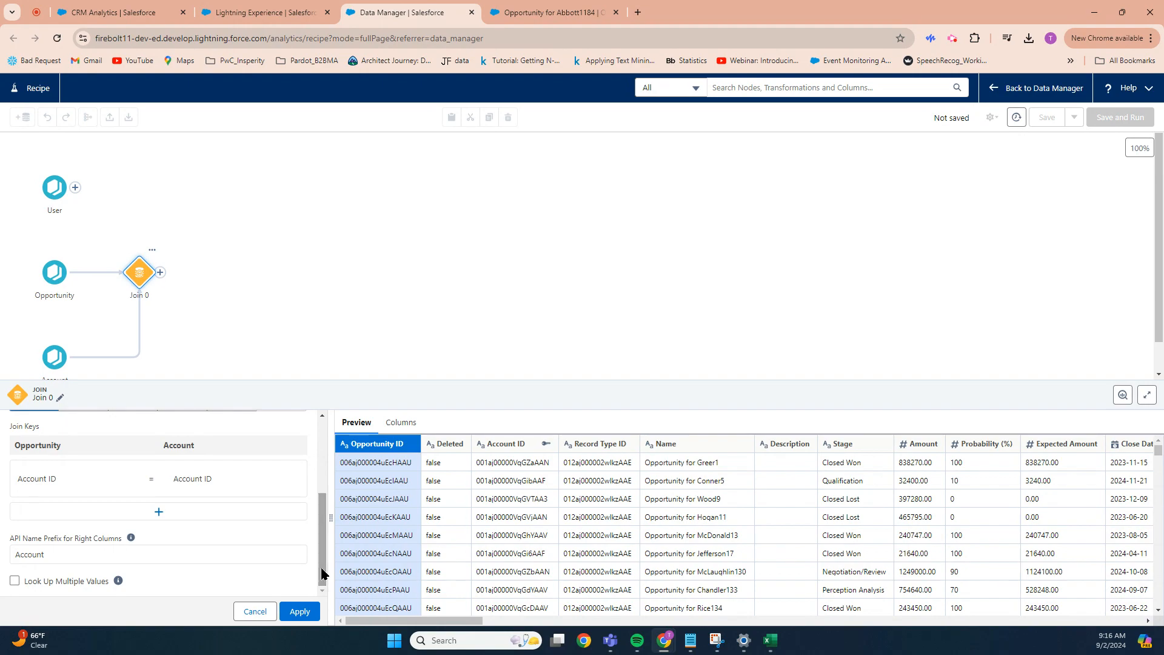
Step: Filter the join's columns by "Account." and exclude all the matching Account columns
{"action": "left_click", "coordinate": [405, 422]}
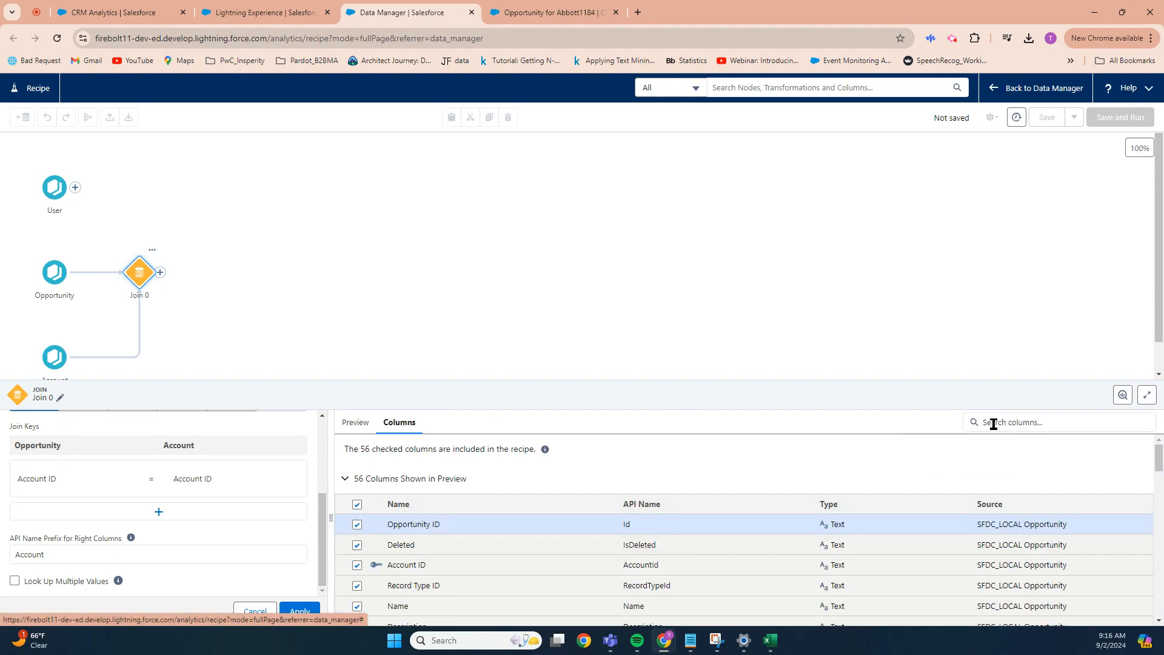
{"action": "left_click", "coordinate": [993, 424]}
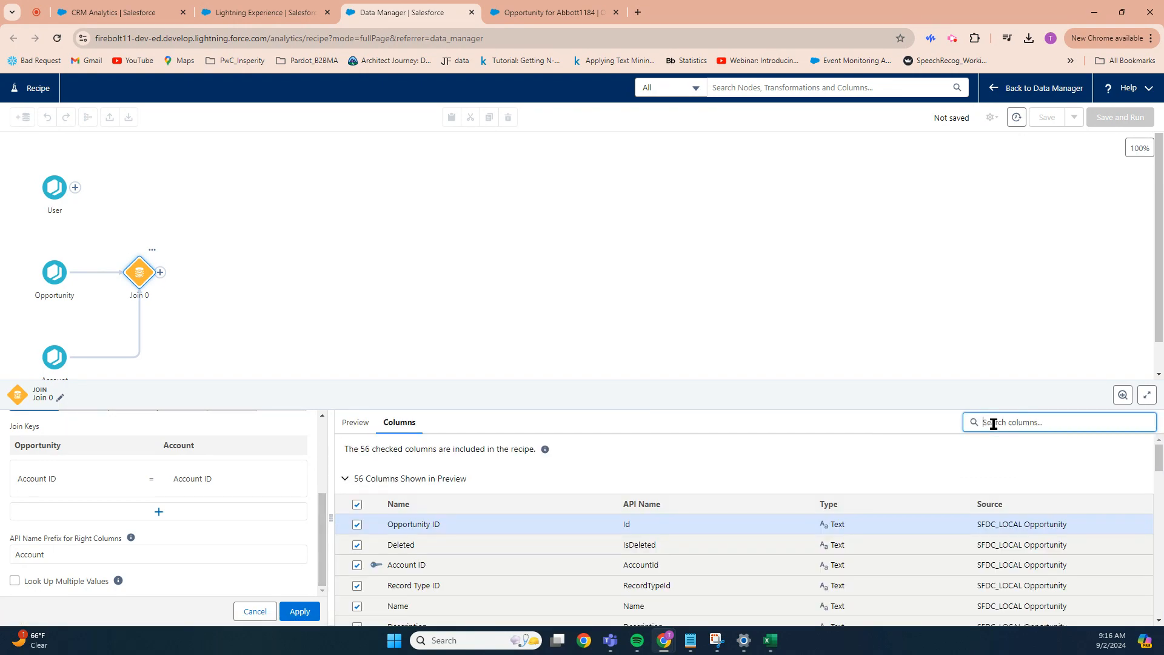
{"action": "type", "text": "A"}
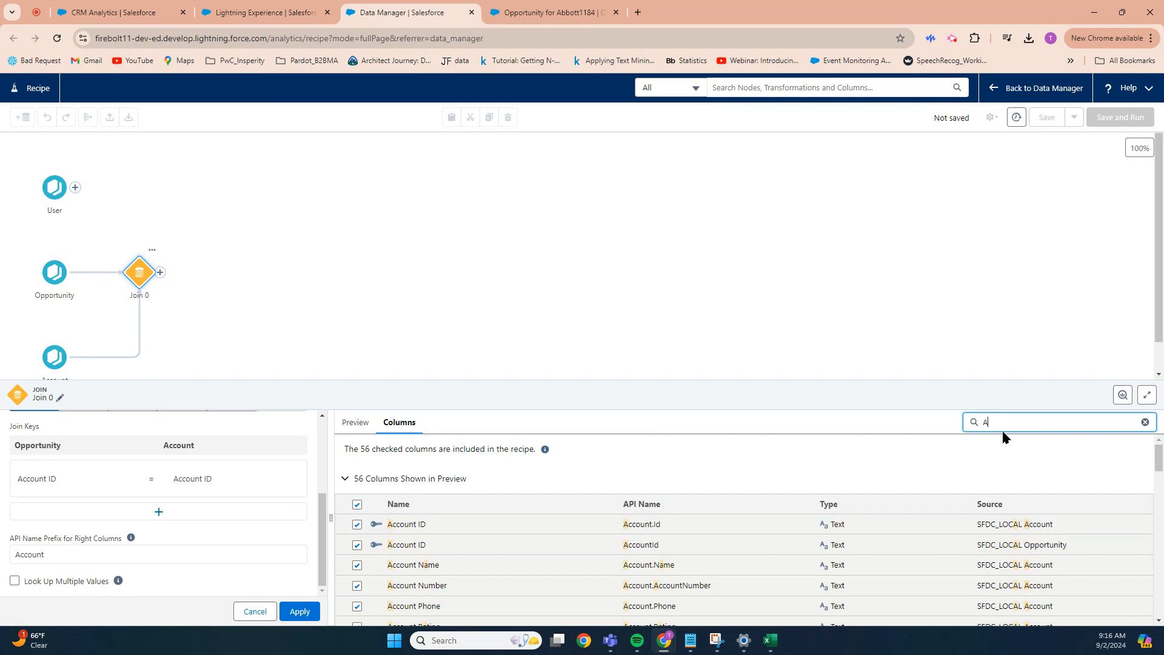
{"action": "type", "text": "ccount"}
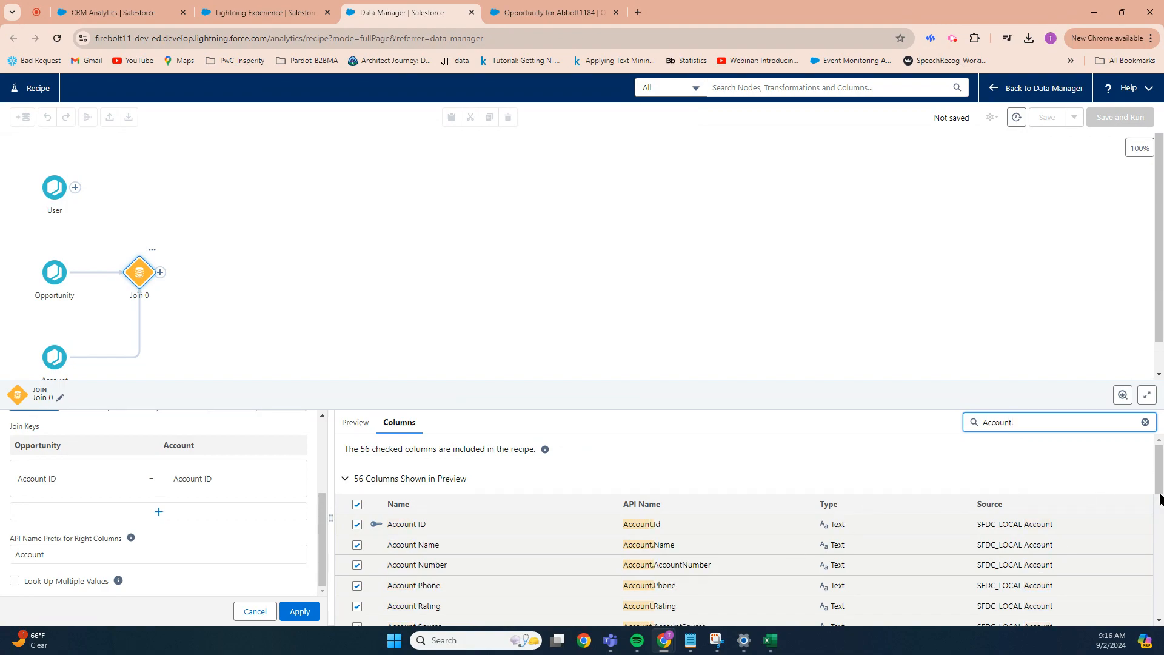
{"action": "left_click_drag", "start_coordinate": [1161, 485], "coordinate": [1162, 437]}
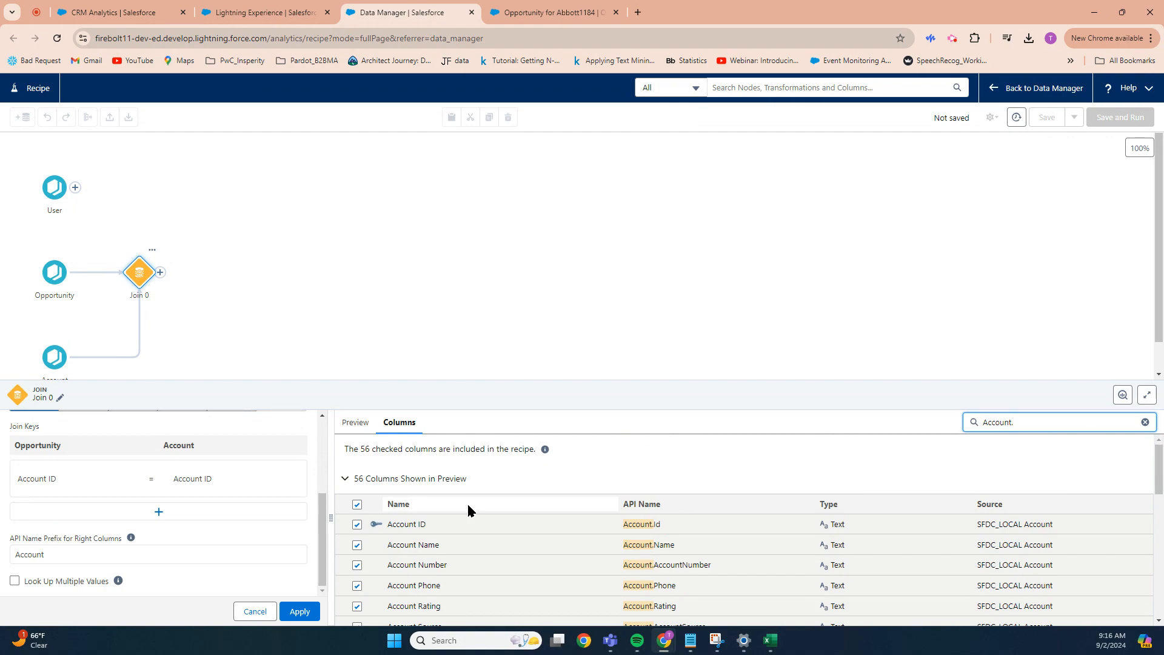
{"action": "left_click", "coordinate": [356, 507]}
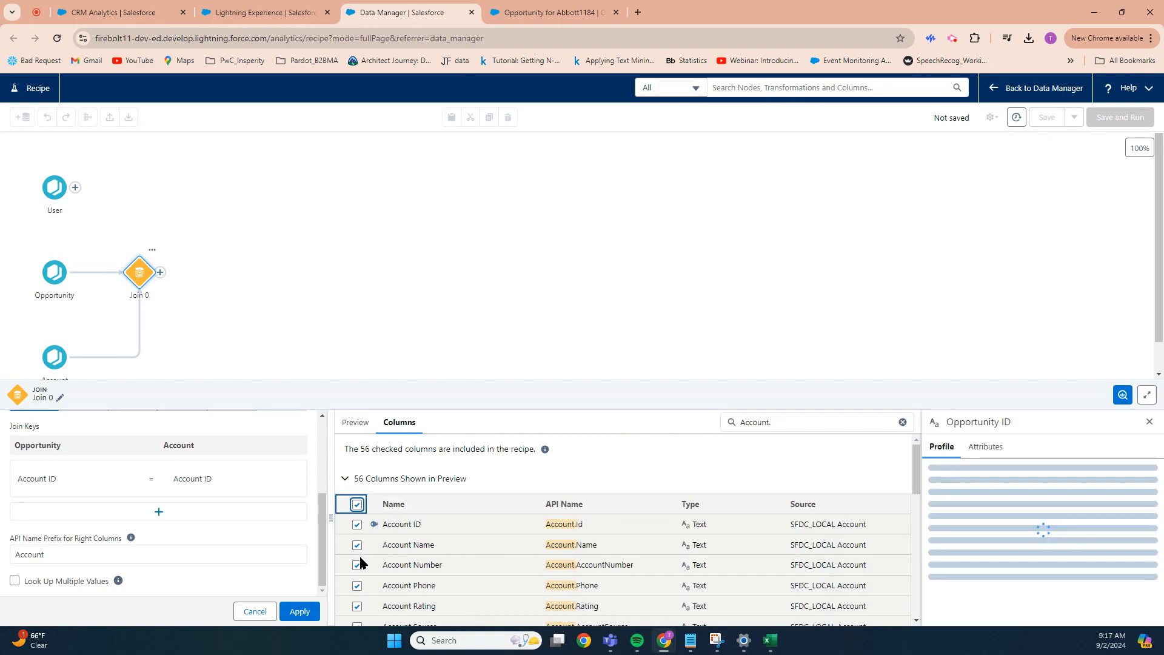
{"action": "left_click", "coordinate": [357, 505]}
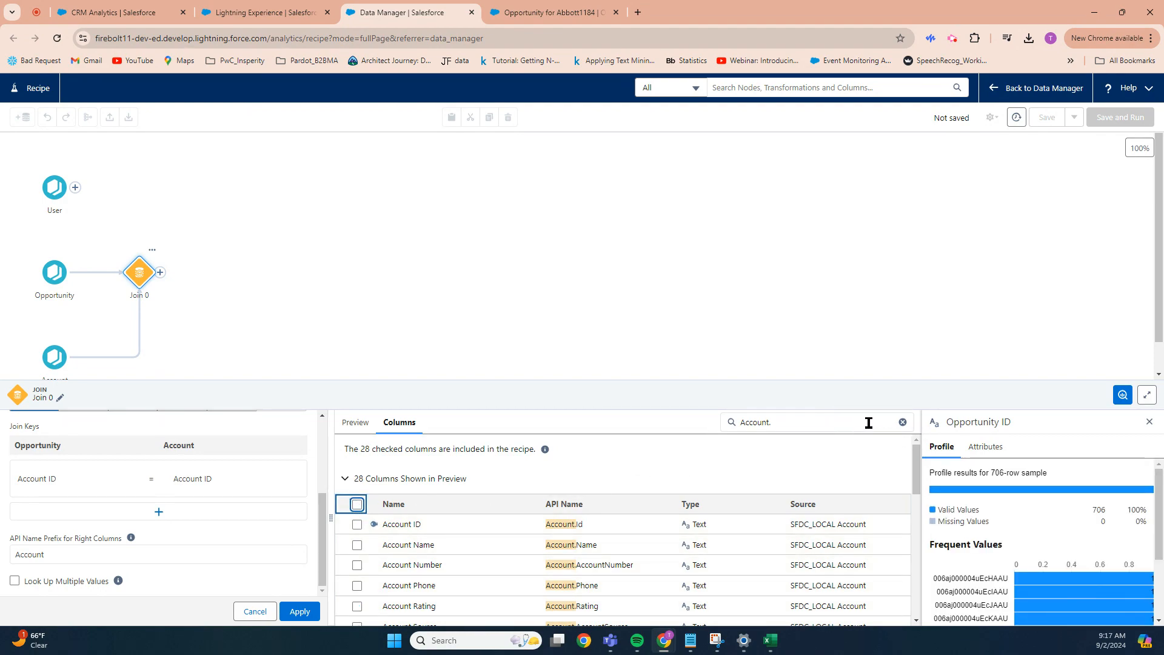
Step: Include only Account Name and Account Type from the Account columns and apply the join
{"action": "left_click", "coordinate": [359, 549]}
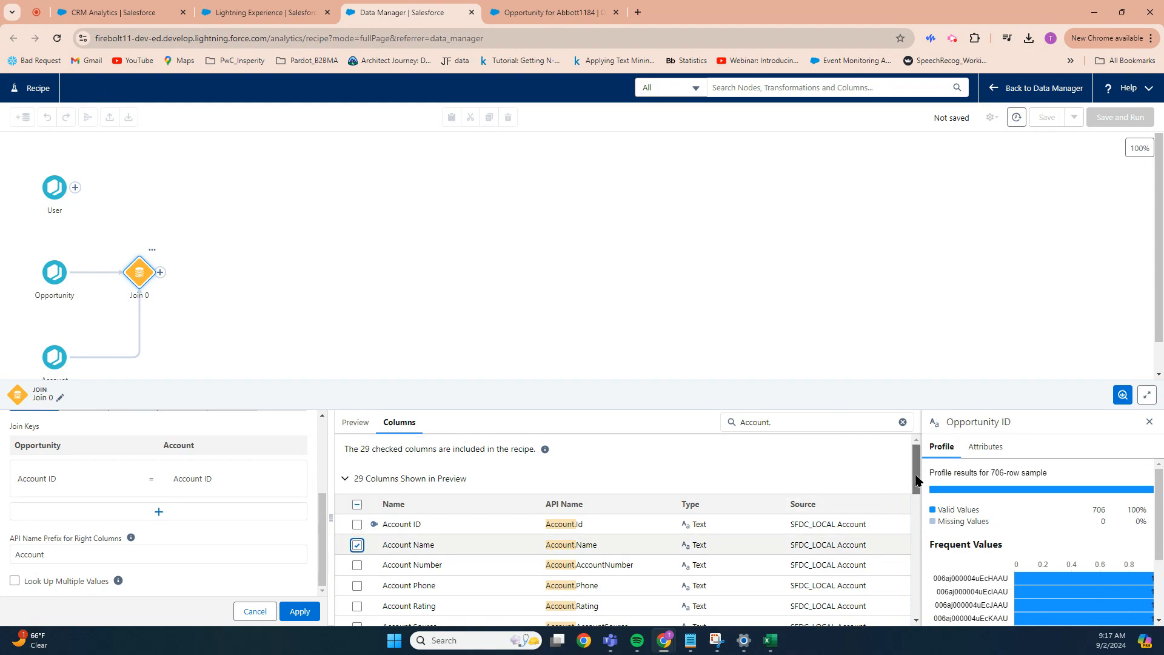
{"action": "mouse_move", "coordinate": [917, 479]}
{"action": "left_mouse_down"}
{"action": "mouse_move", "coordinate": [918, 539]}
{"action": "mouse_move", "coordinate": [918, 492]}
{"action": "left_mouse_up"}
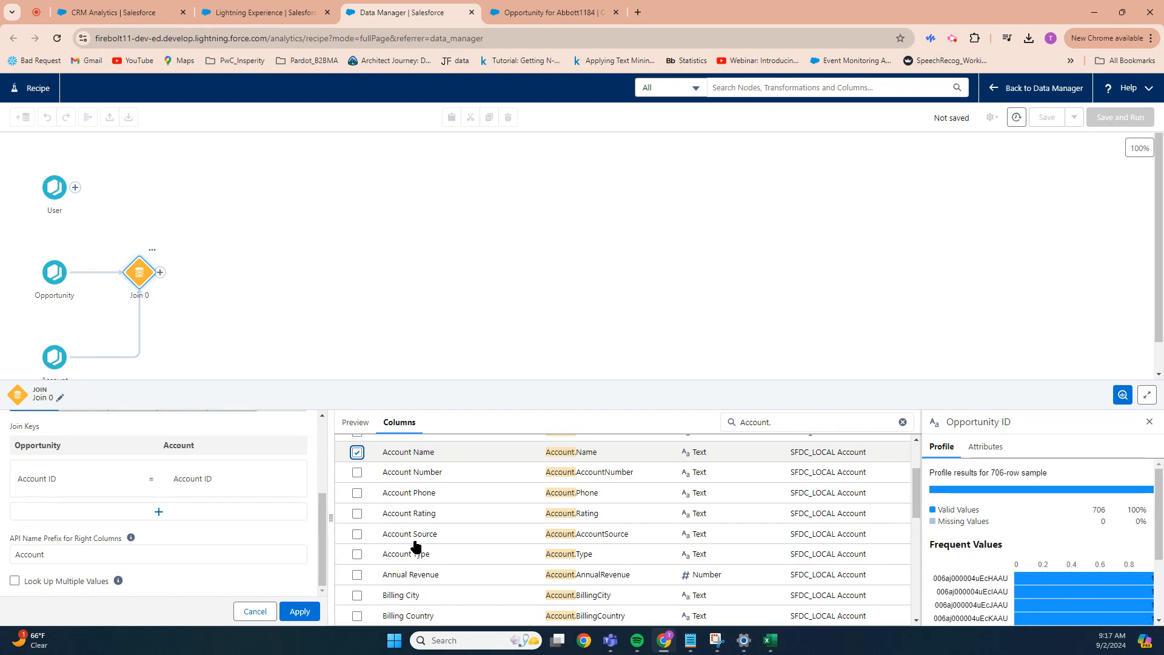
{"action": "left_click", "coordinate": [358, 554]}
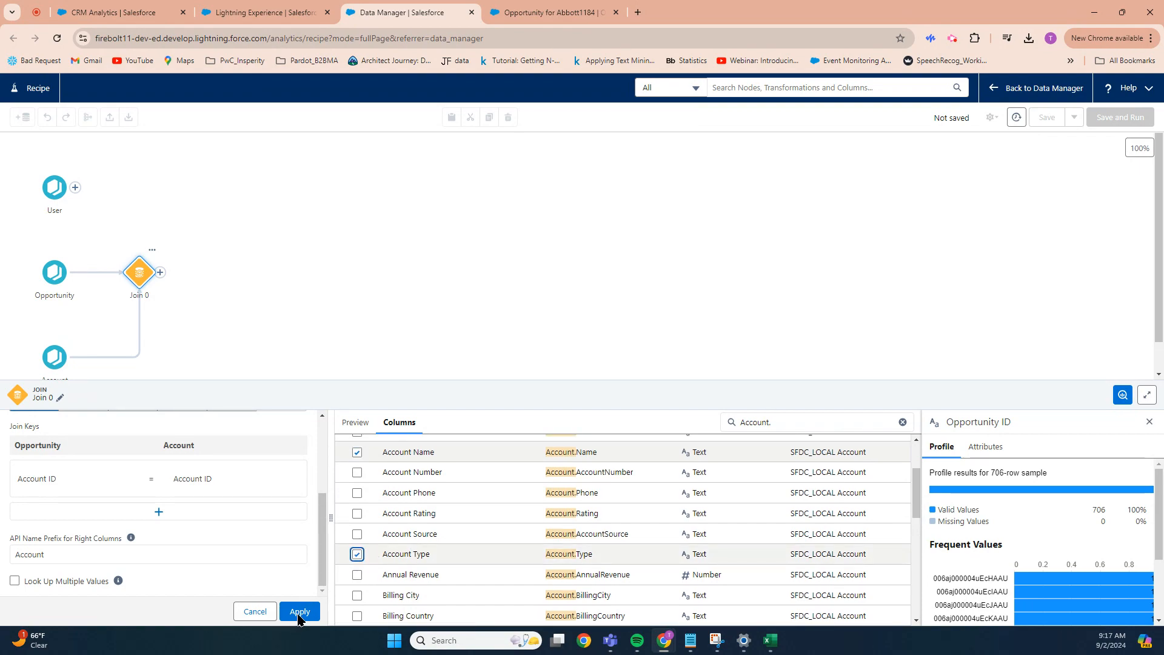
{"action": "left_click", "coordinate": [298, 613]}
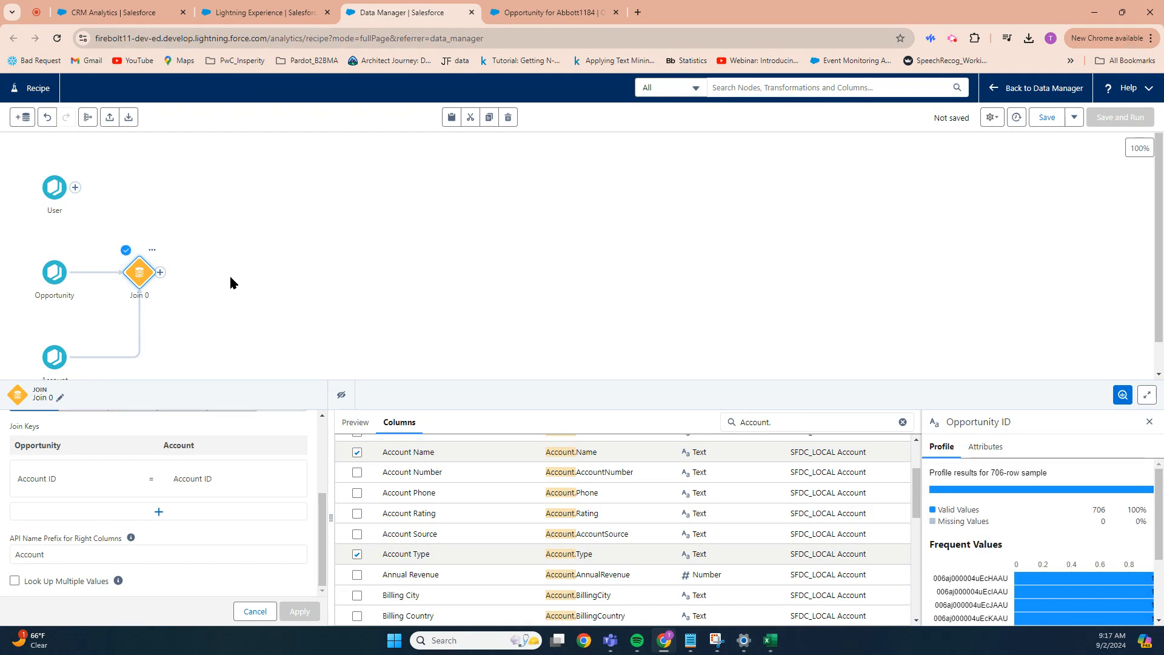
Step: Rename the join of Opportunity and Account as Aug_Oppy_w_Account and close its details
{"action": "left_click", "coordinate": [60, 397]}
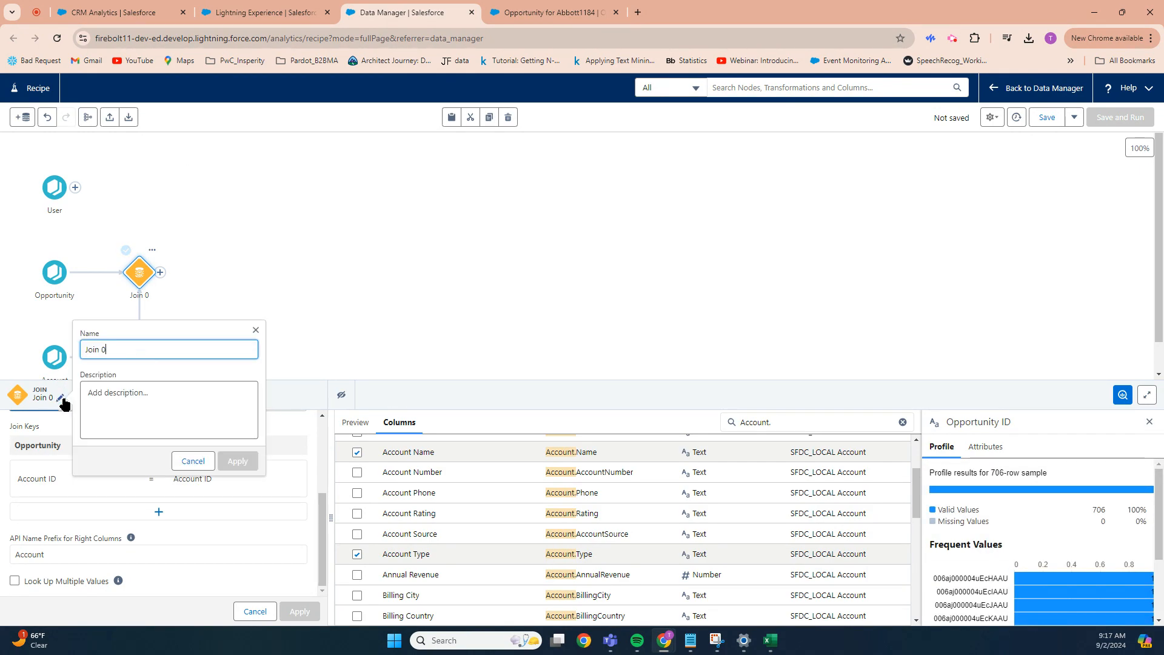
{"action": "left_click_drag", "start_coordinate": [128, 349], "coordinate": [61, 352]}
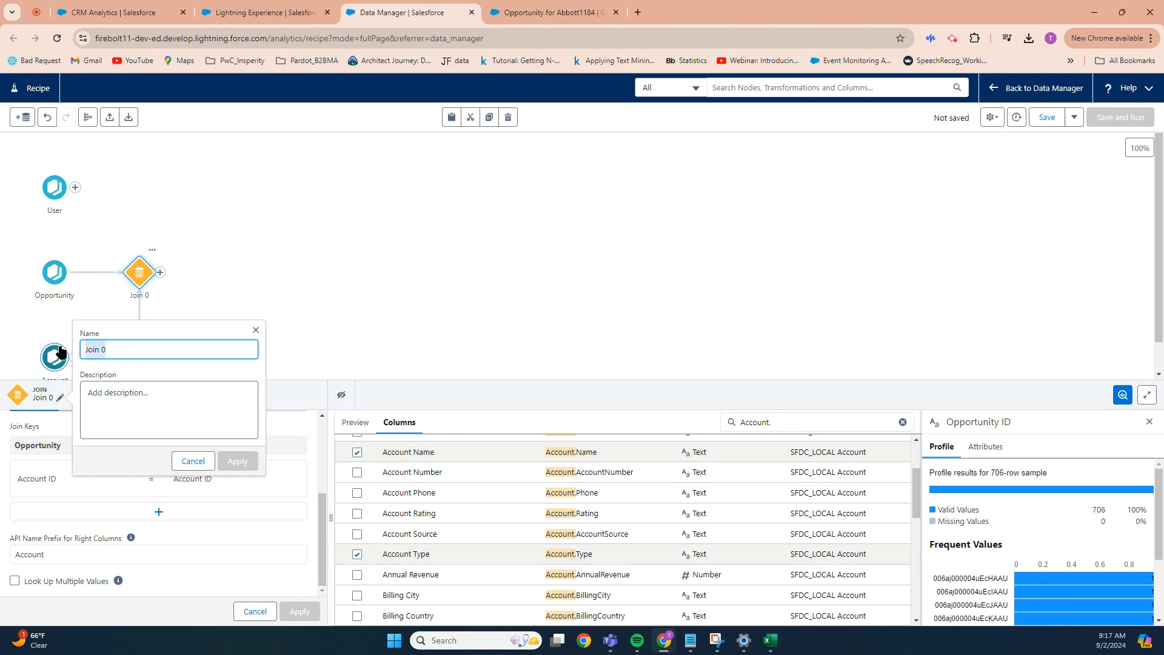
{"action": "type", "text": "Aug"}
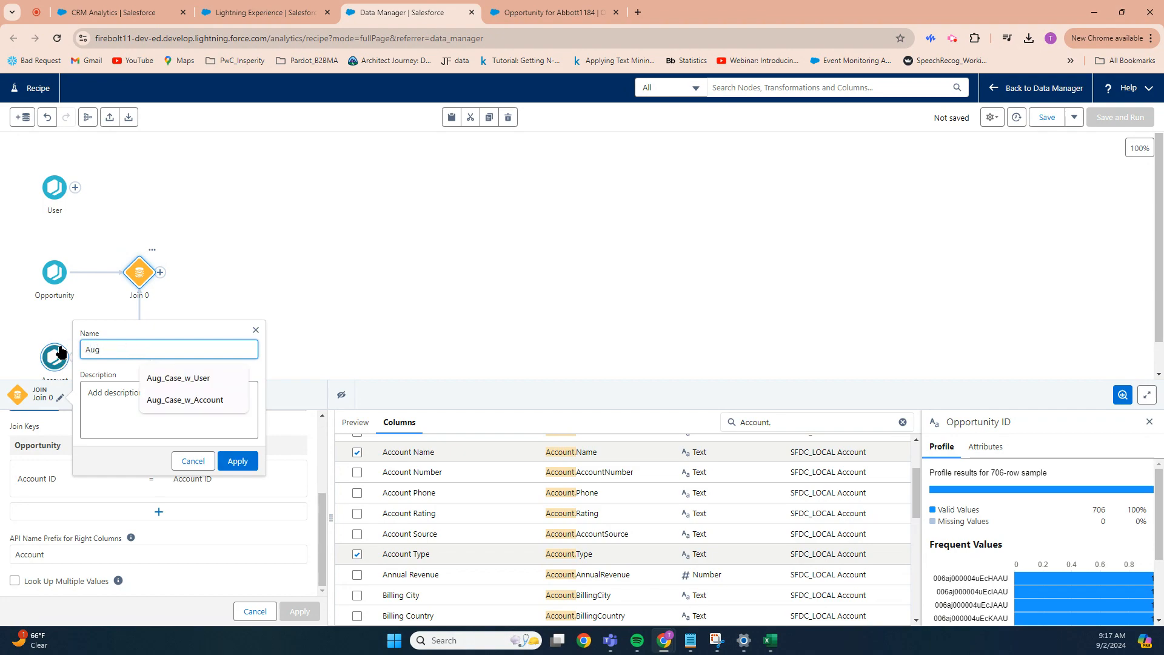
{"action": "type", "text": "_Oppy_w_"}
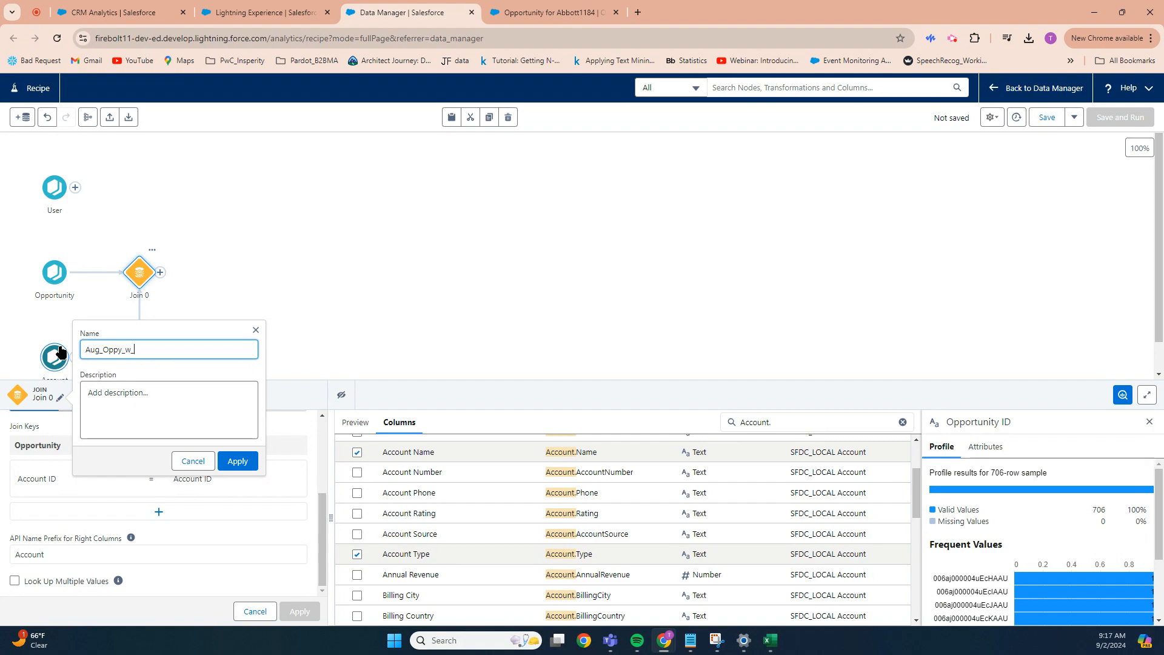
{"action": "type", "text": "Account"}
{"action": "left_click", "coordinate": [237, 461]}
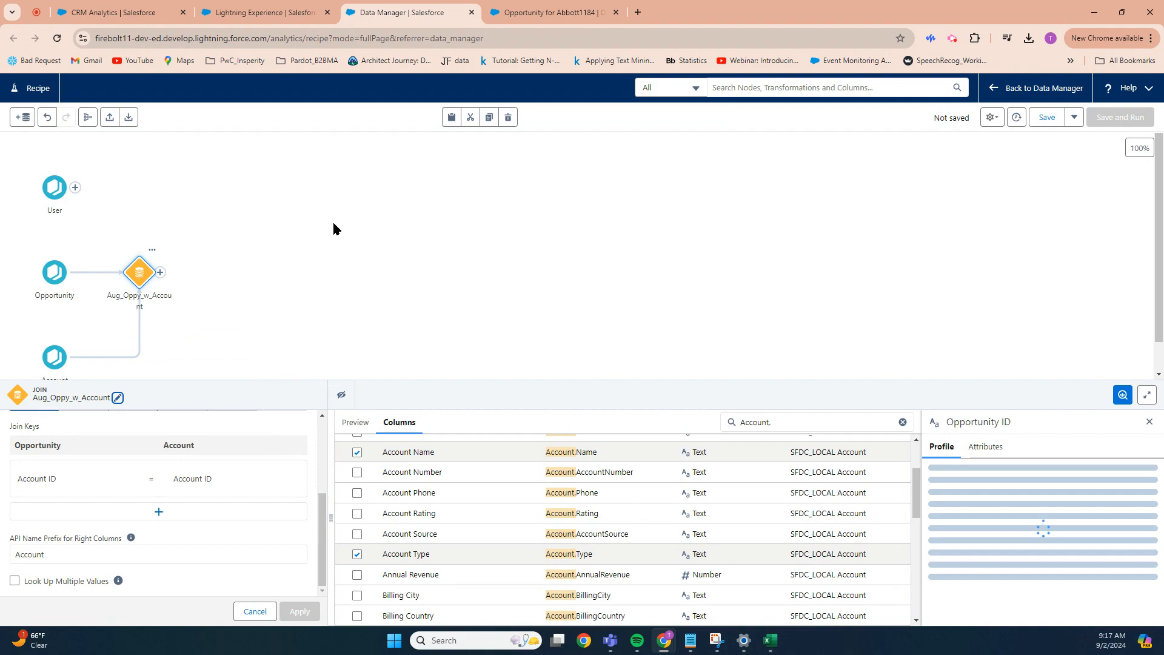
{"action": "left_click", "coordinate": [315, 222]}
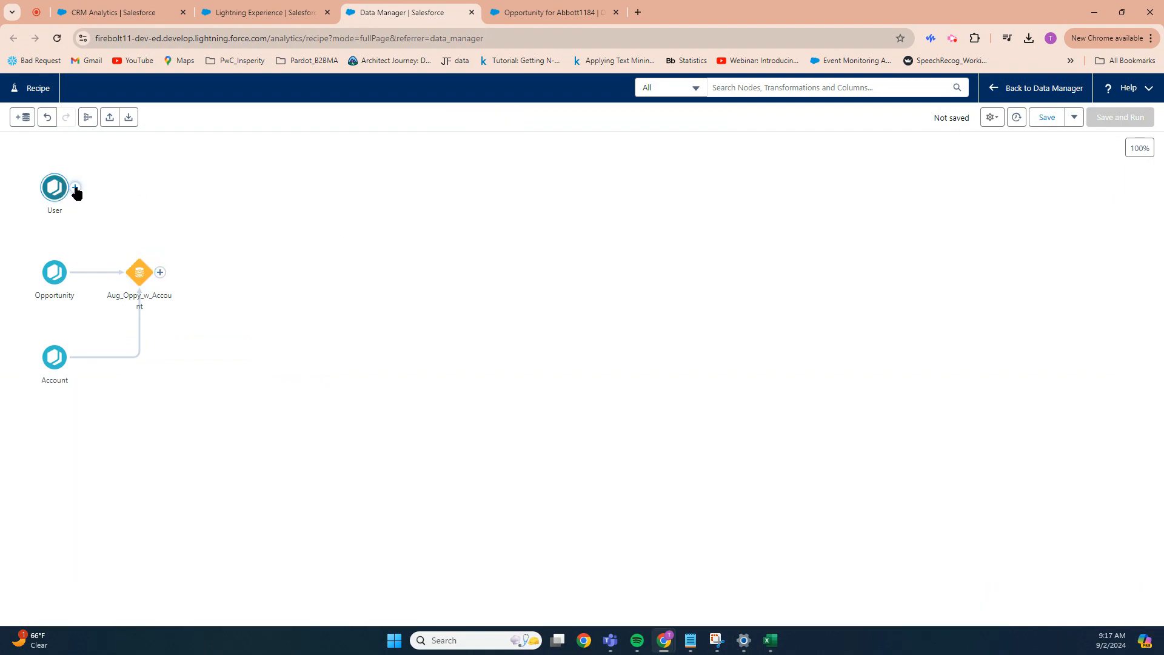
Step: Connect the User node to the Aug_Oppy_w_Account node with a Join and name it Aug_oppy_w_User
{"action": "left_click_drag", "start_coordinate": [75, 189], "coordinate": [118, 336]}
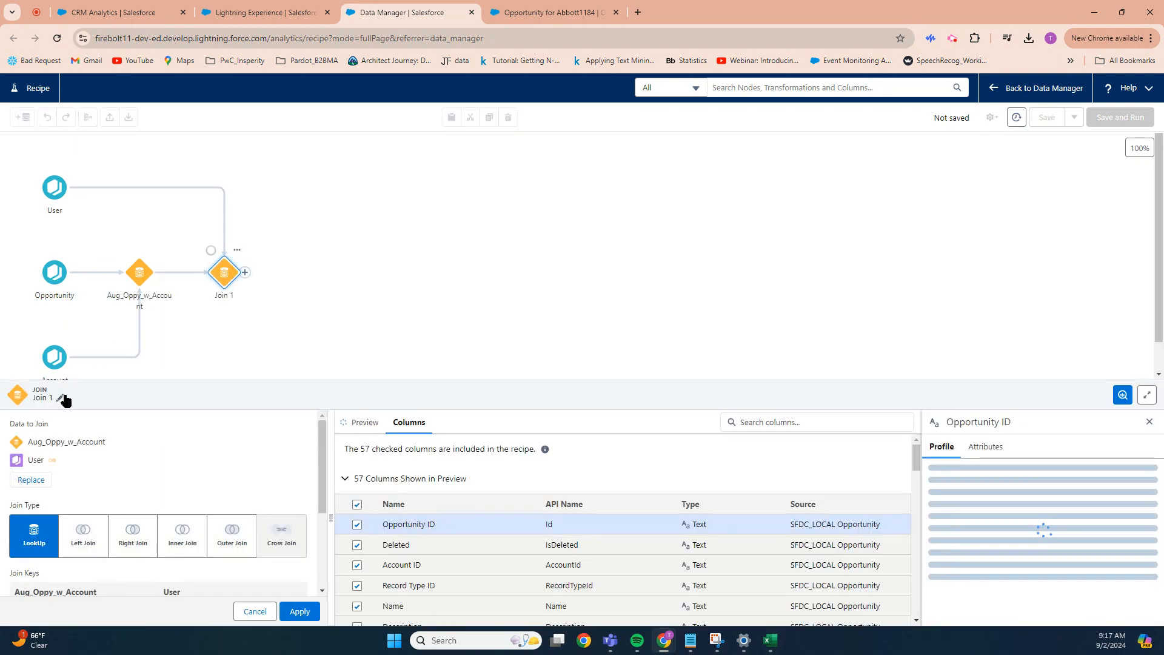
{"action": "left_click", "coordinate": [60, 398]}
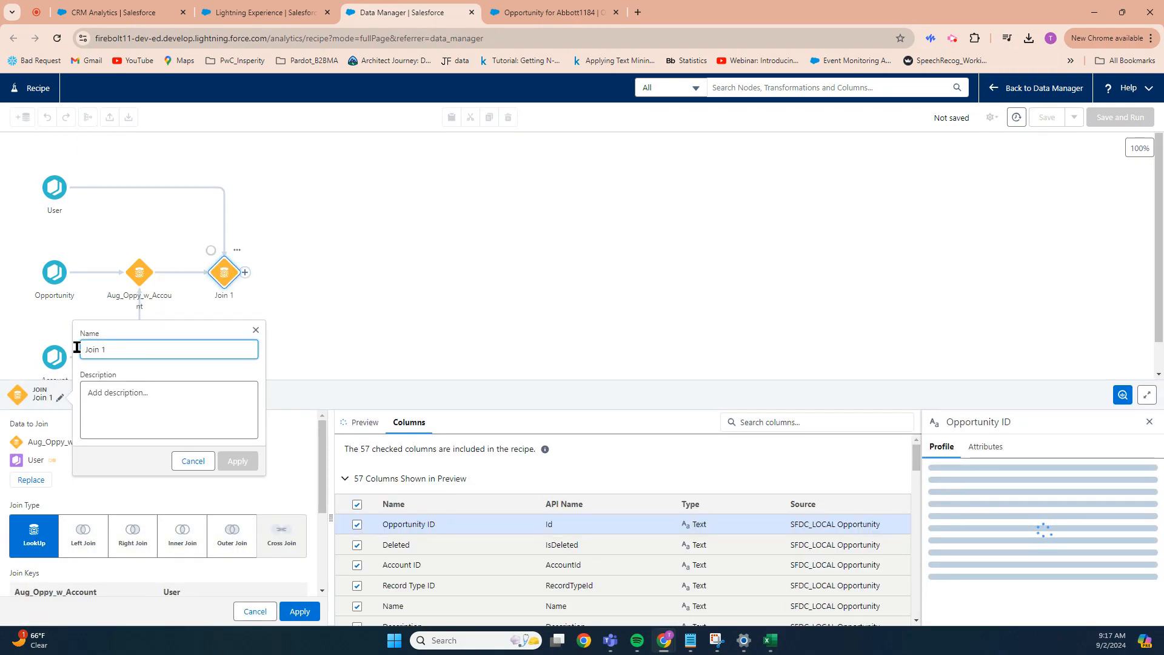
{"action": "left_click_drag", "start_coordinate": [81, 349], "coordinate": [105, 350]}
{"action": "type", "text": "Aug_"}
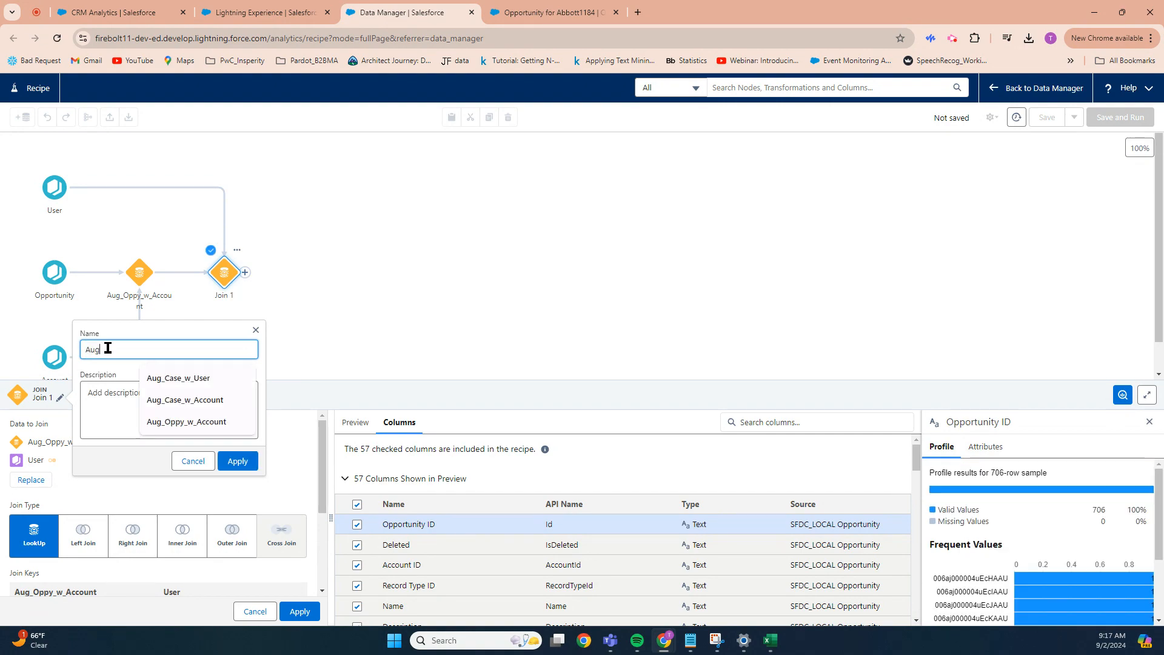
{"action": "type", "text": "Oppy"}
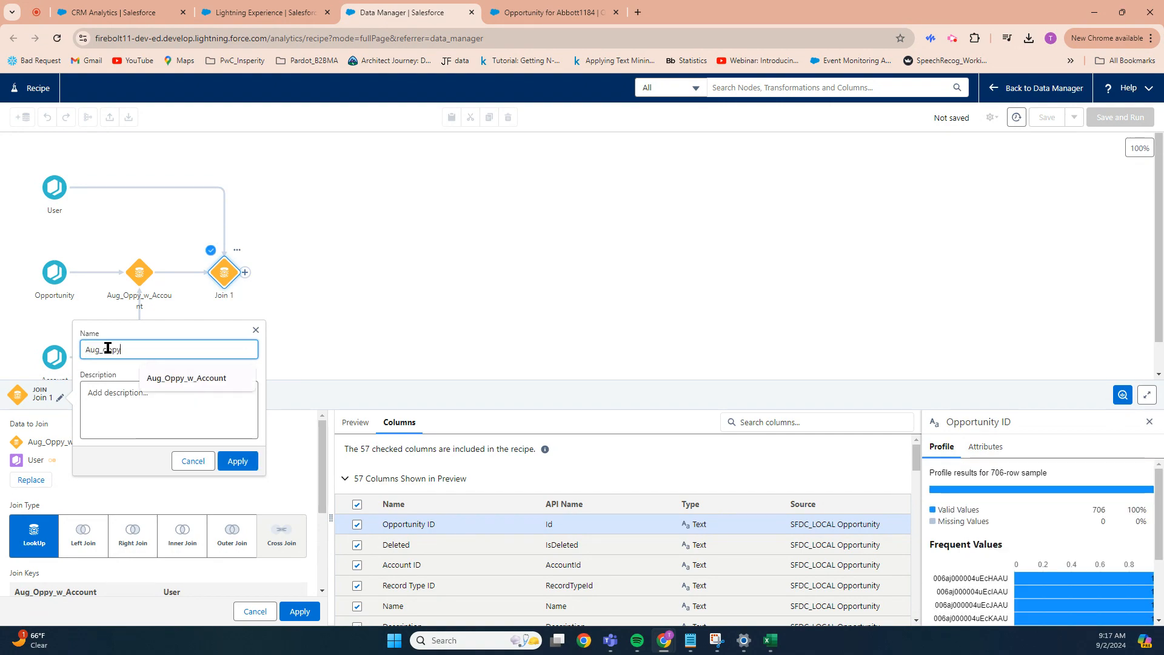
{"action": "type", "text": "_w_U"}
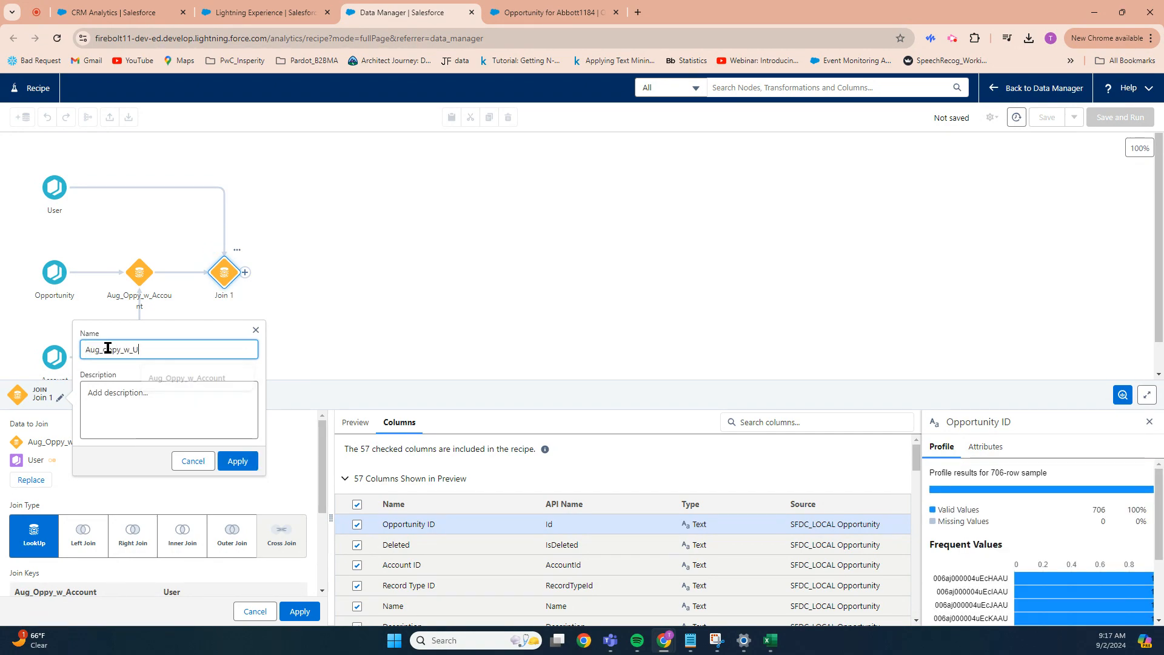
{"action": "type", "text": "ser"}
{"action": "left_click", "coordinate": [229, 464]}
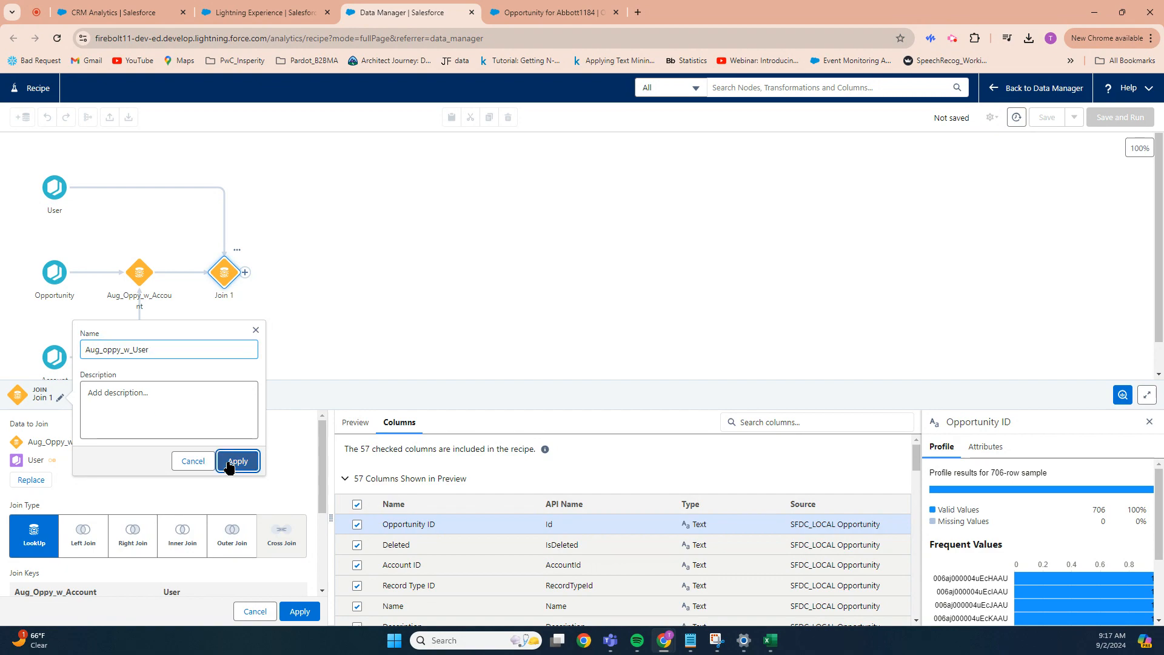
Step: Check the User join's keys, filter its columns by "User." and exclude all the matching User columns
{"action": "scroll", "coordinate": [104, 546], "scroll_direction": "down", "scroll_amount": 3}
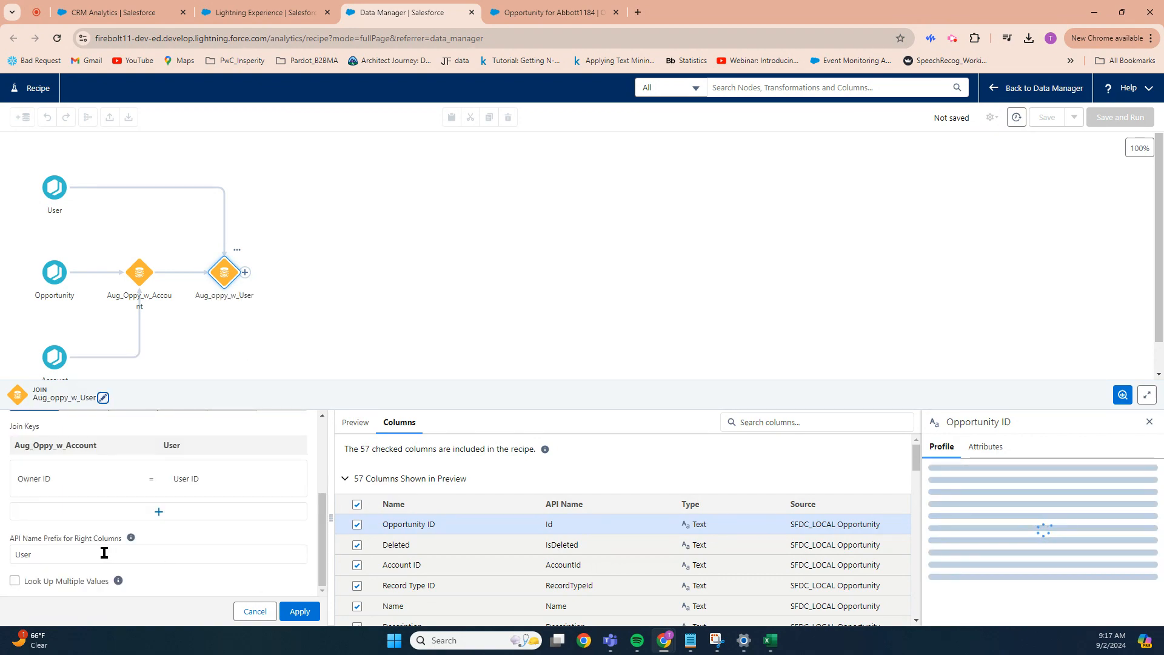
{"action": "left_click", "coordinate": [752, 421]}
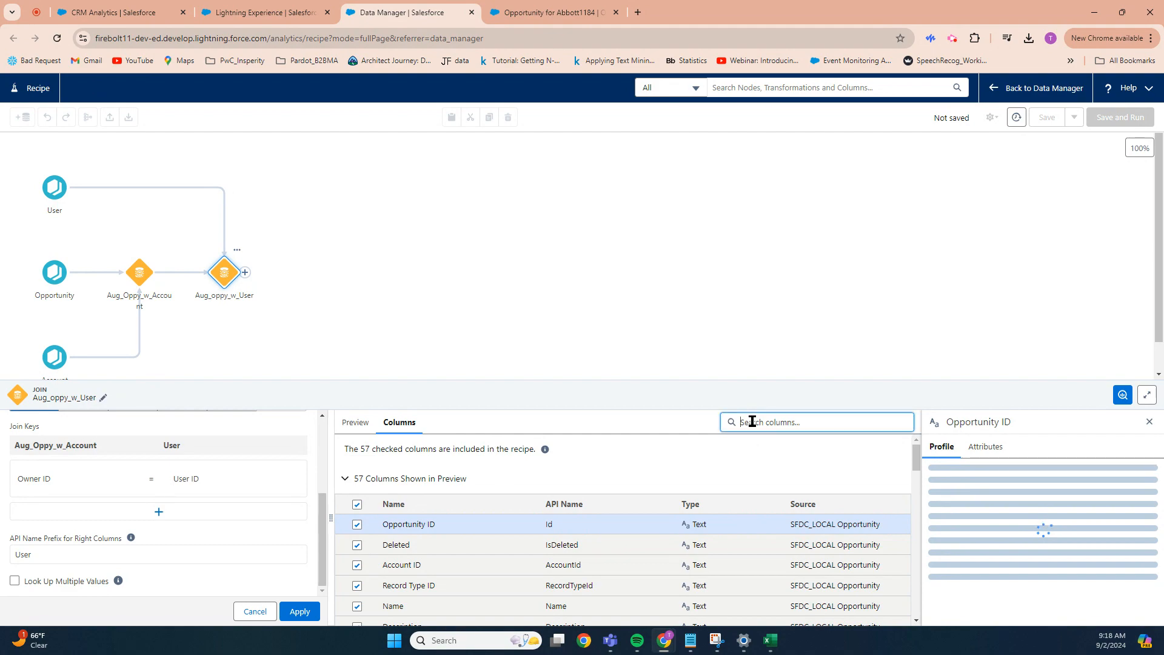
{"action": "type", "text": "Us"}
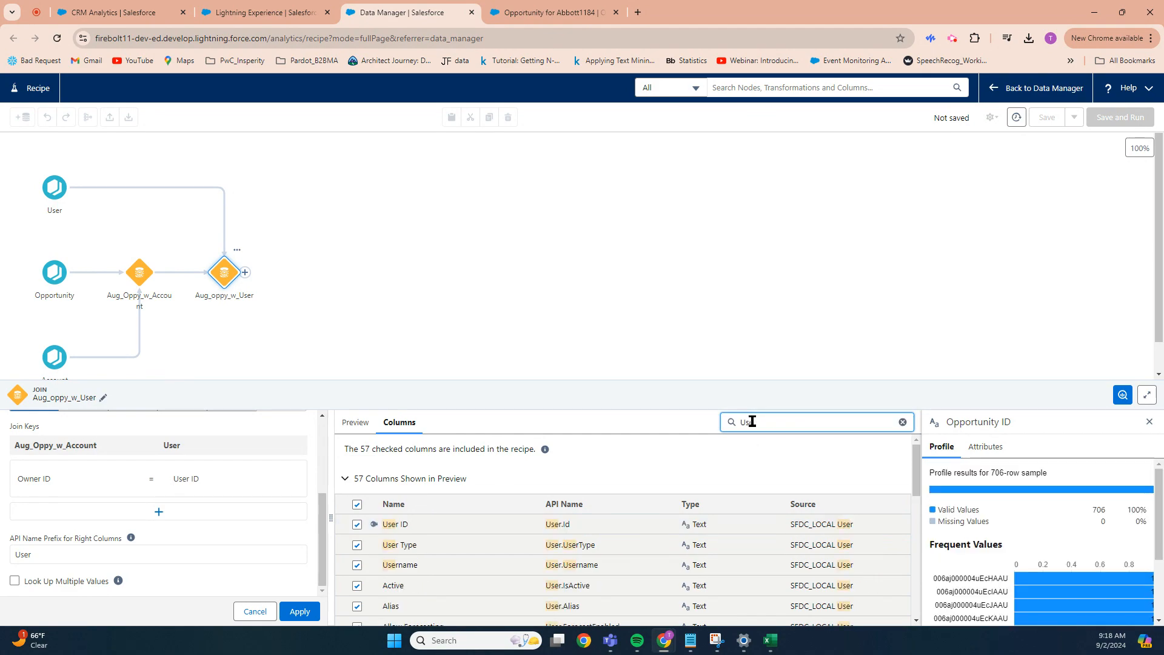
{"action": "type", "text": "er."}
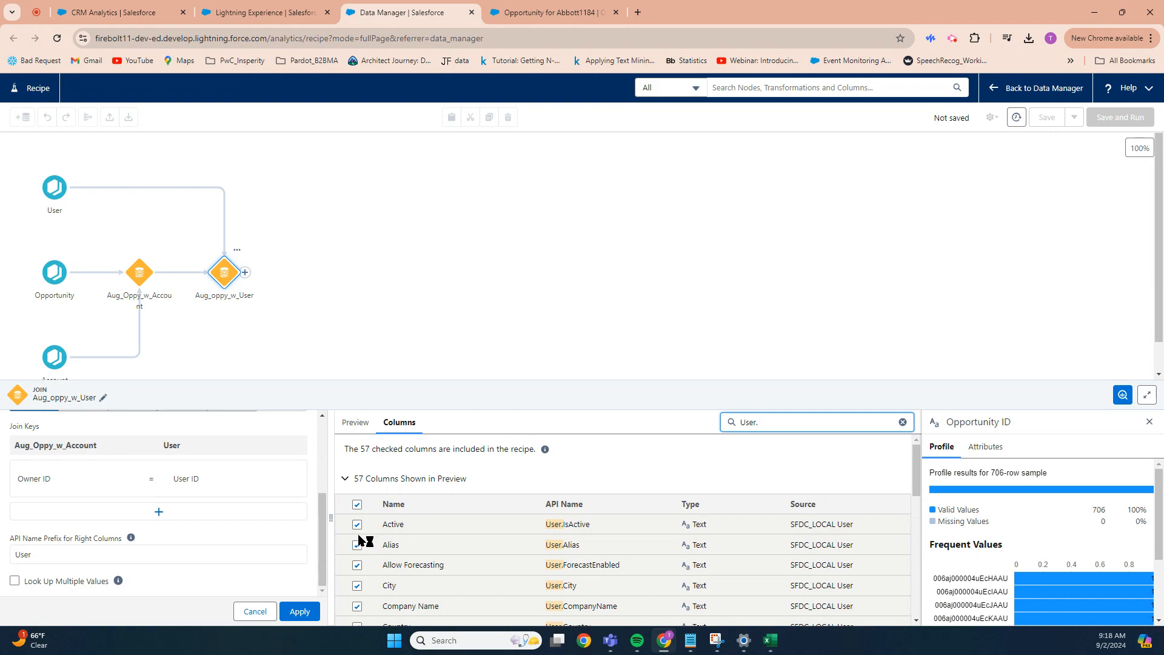
{"action": "left_click", "coordinate": [357, 504]}
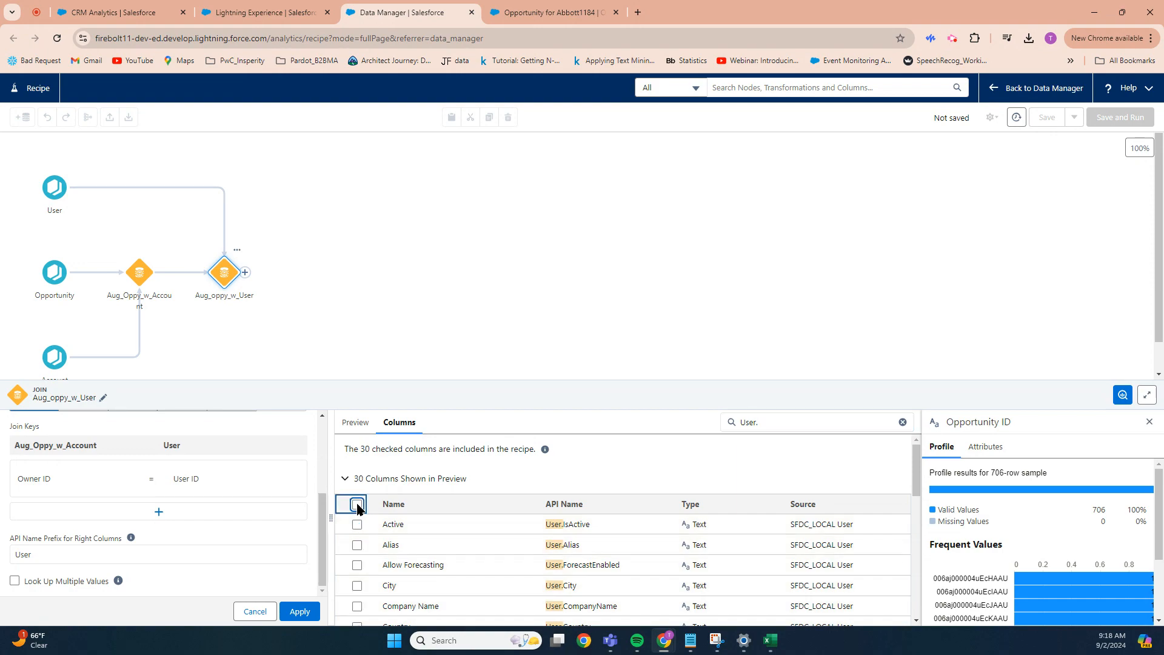
Step: Include only Active, Full Name and Email from the User columns and apply the join
{"action": "left_click", "coordinate": [358, 524]}
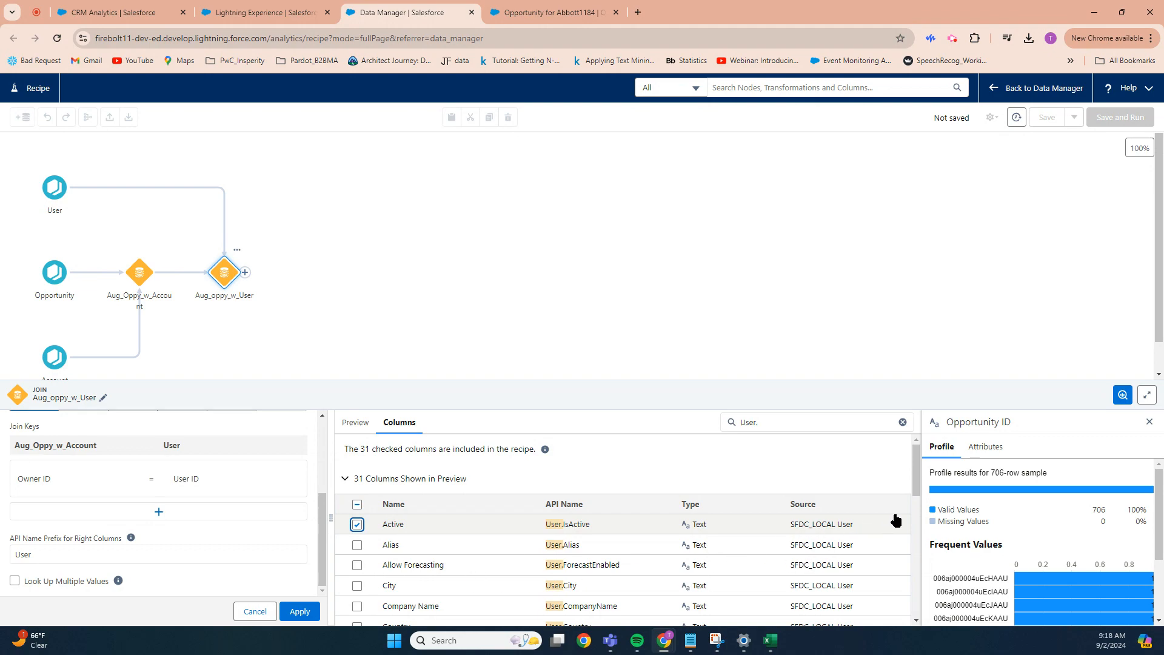
{"action": "left_click_drag", "start_coordinate": [914, 496], "coordinate": [921, 540]}
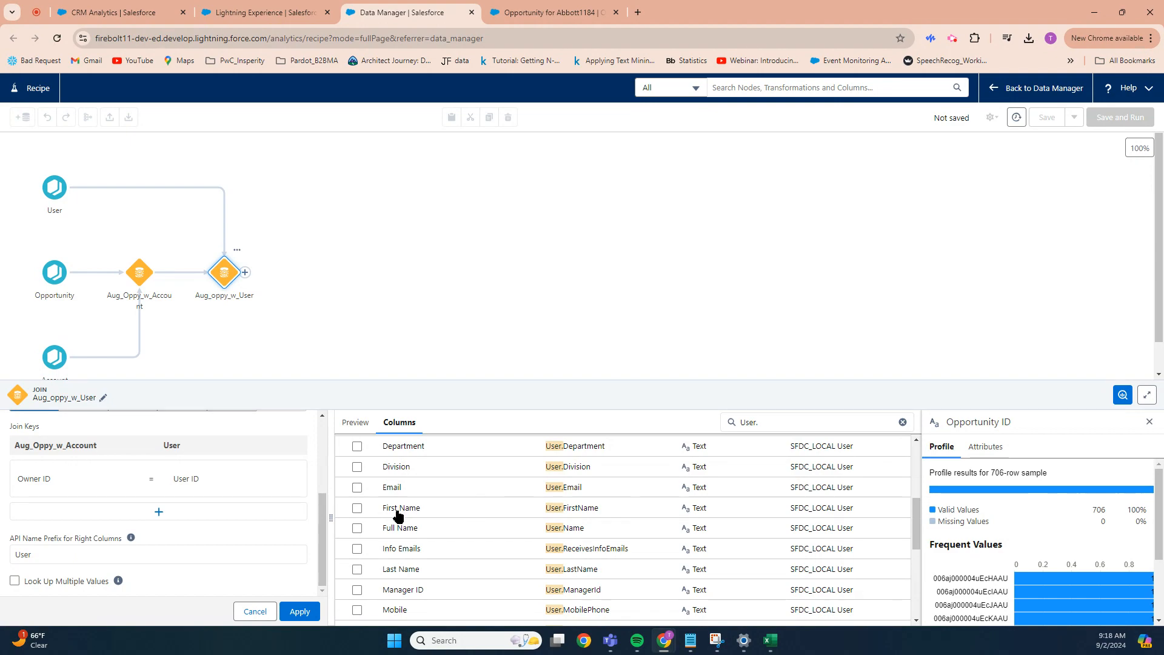
{"action": "left_click", "coordinate": [358, 528]}
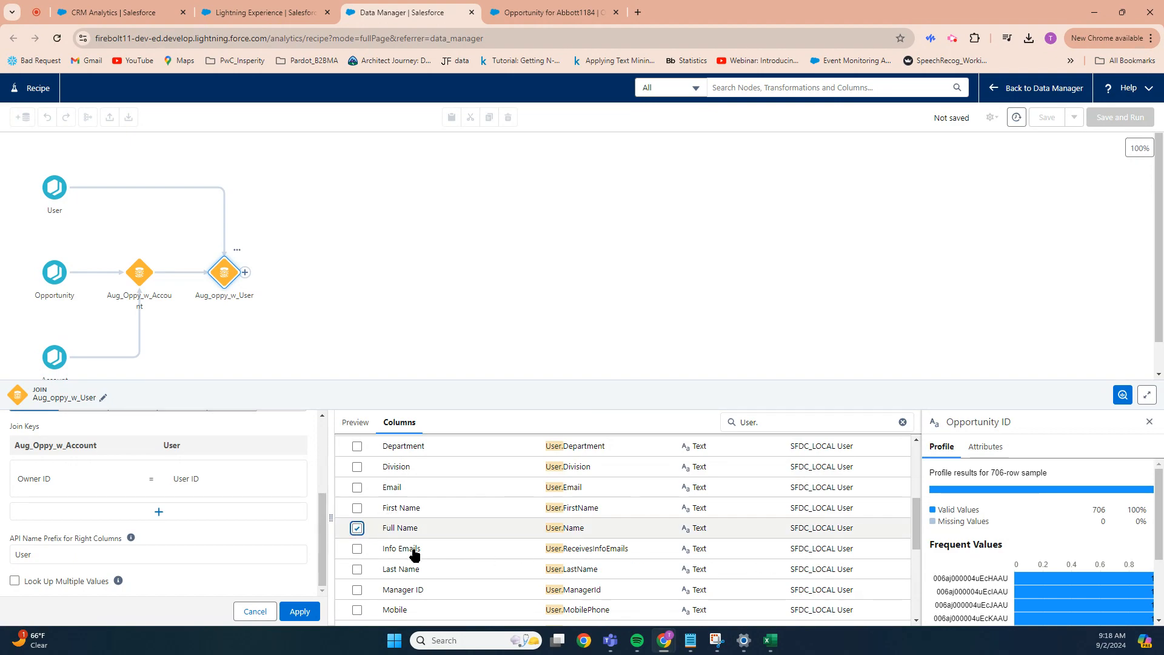
{"action": "left_click", "coordinate": [357, 488]}
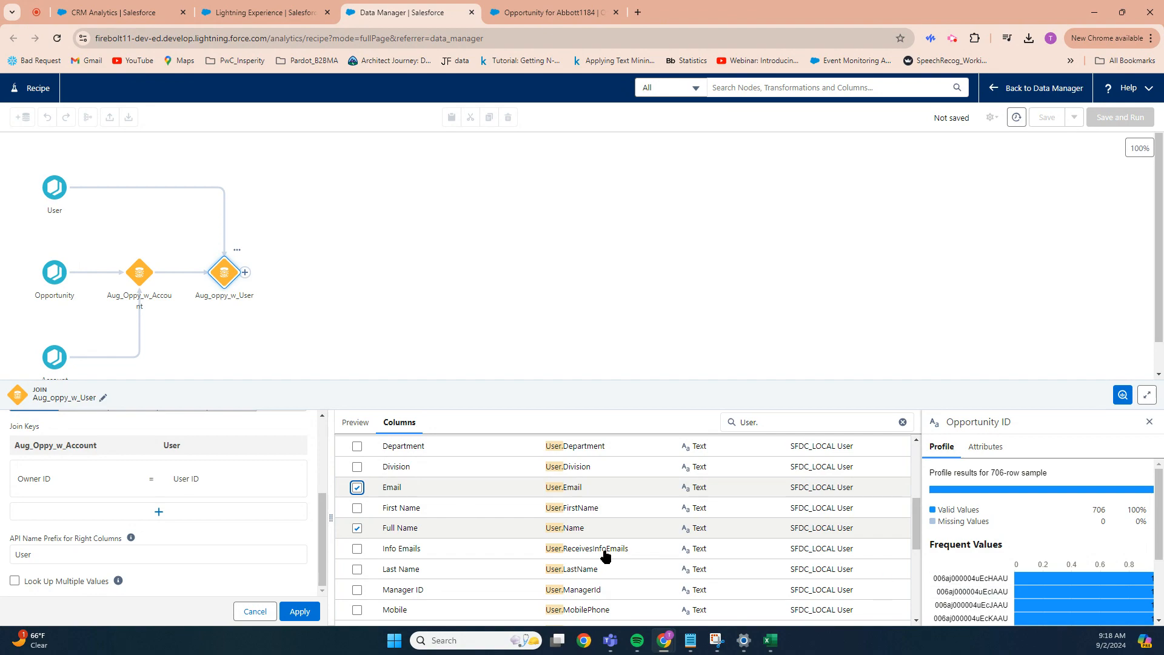
{"action": "left_click", "coordinate": [300, 611]}
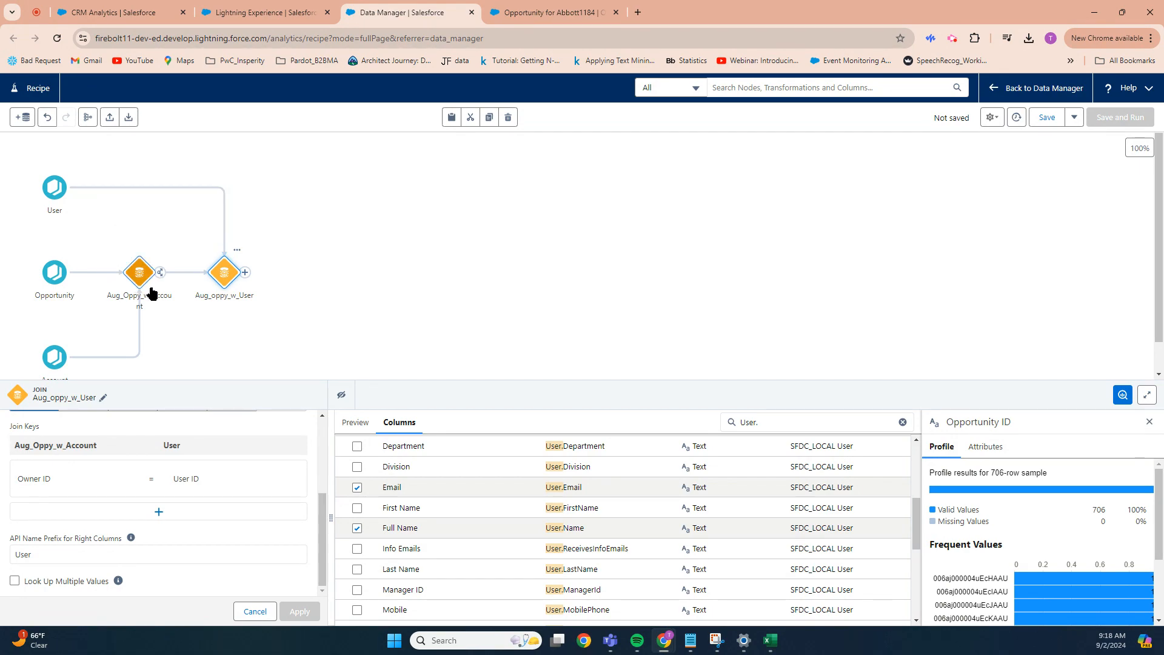
Step: Add an Output node after Aug_oppy_w_User that writes a dataset with display label and API name Oppy_w_Account_and_User
{"action": "left_click", "coordinate": [245, 274]}
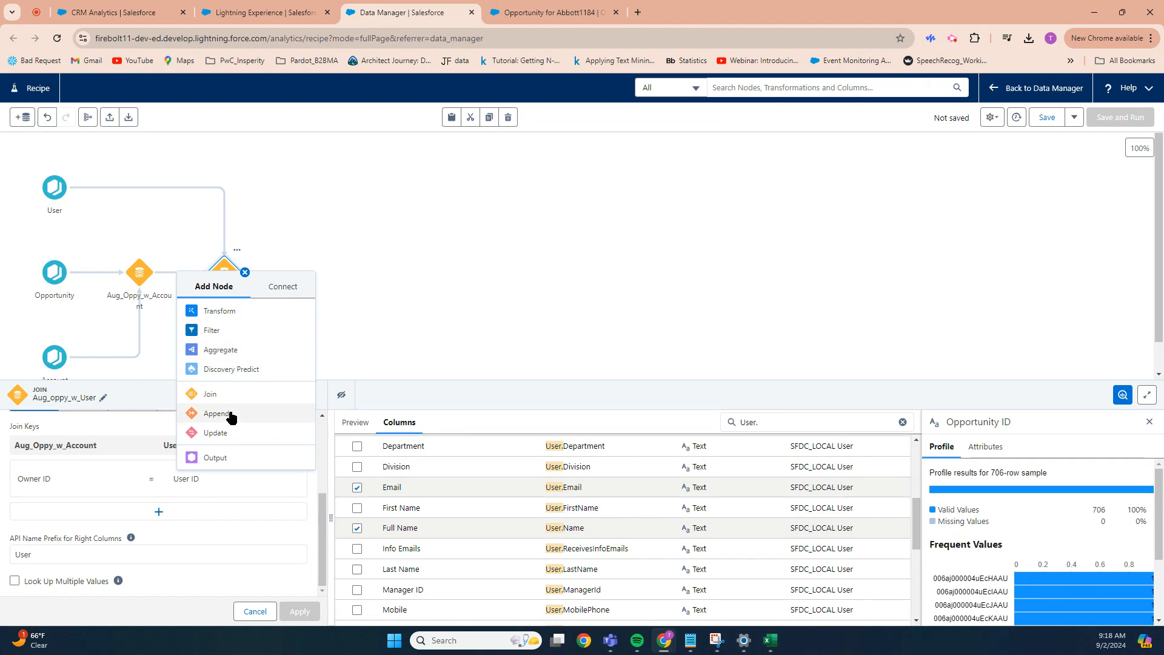
{"action": "left_click", "coordinate": [215, 459]}
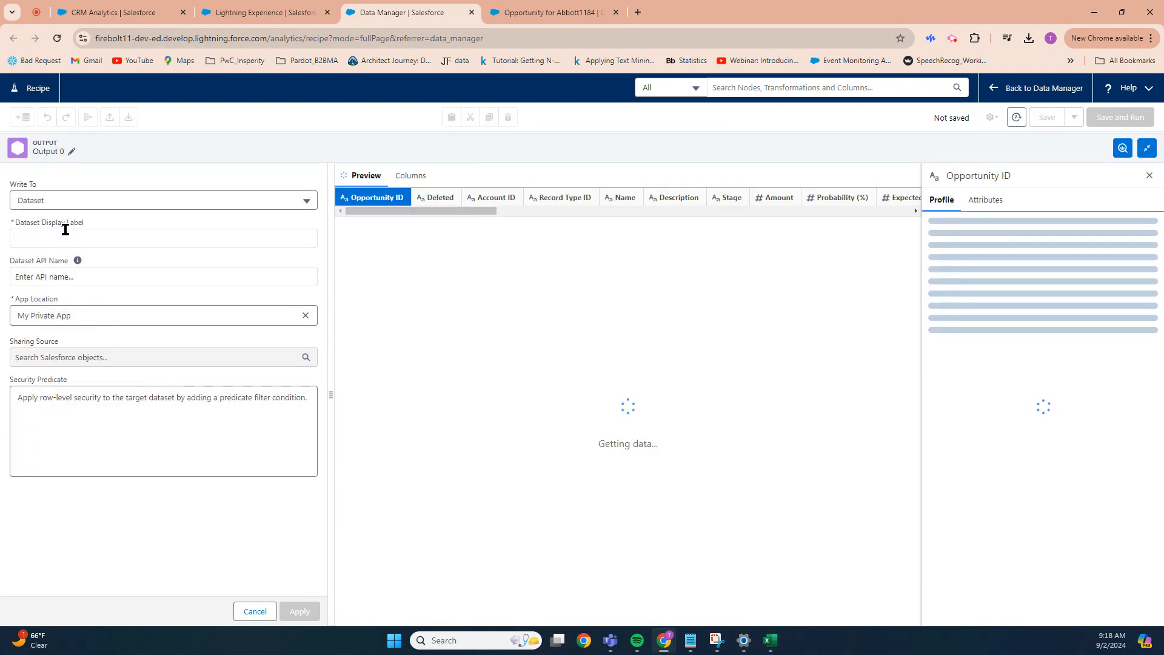
{"action": "left_click", "coordinate": [63, 236]}
{"action": "type", "text": "O"}
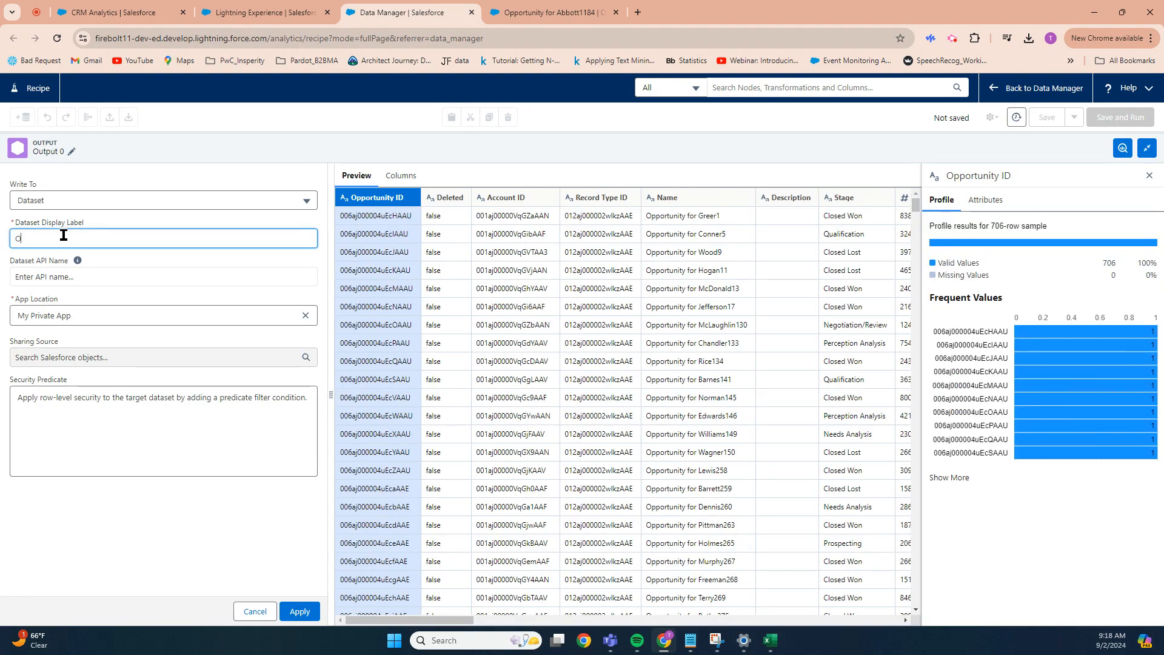
{"action": "type", "text": "ppY"}
{"action": "type", "text": "y_w"}
{"action": "type", "text": "_Account_and_Use"}
{"action": "type", "text": "r"}
{"action": "key", "text": "ctrl+a"}
{"action": "key", "text": "ctrl+c"}
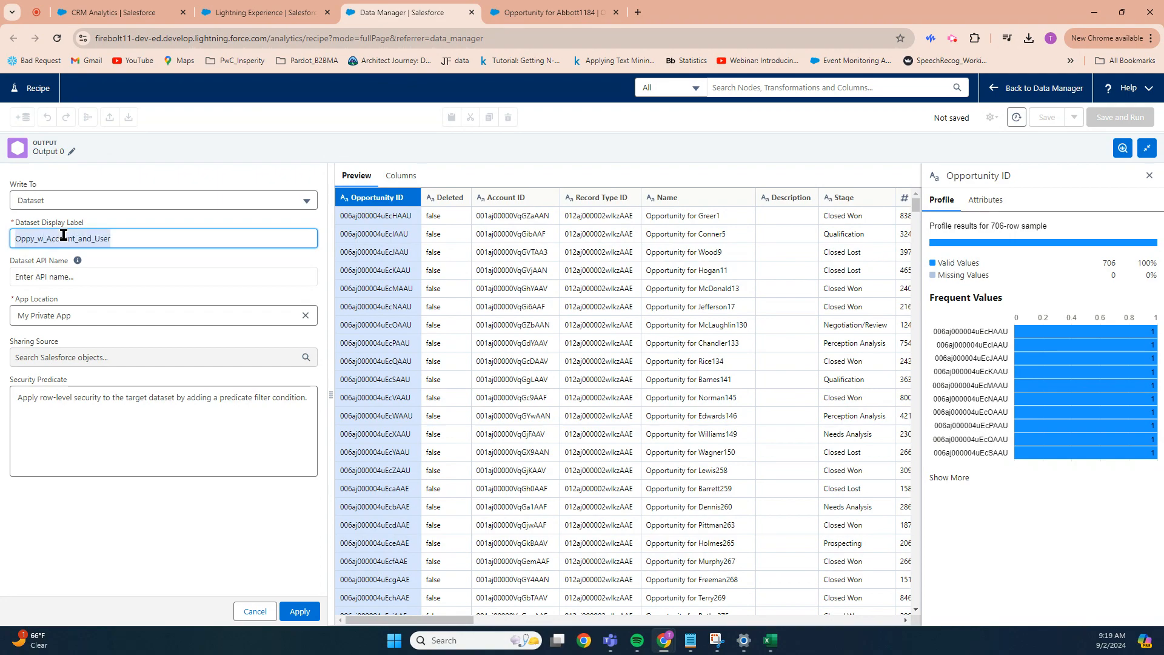
{"action": "left_click", "coordinate": [83, 280]}
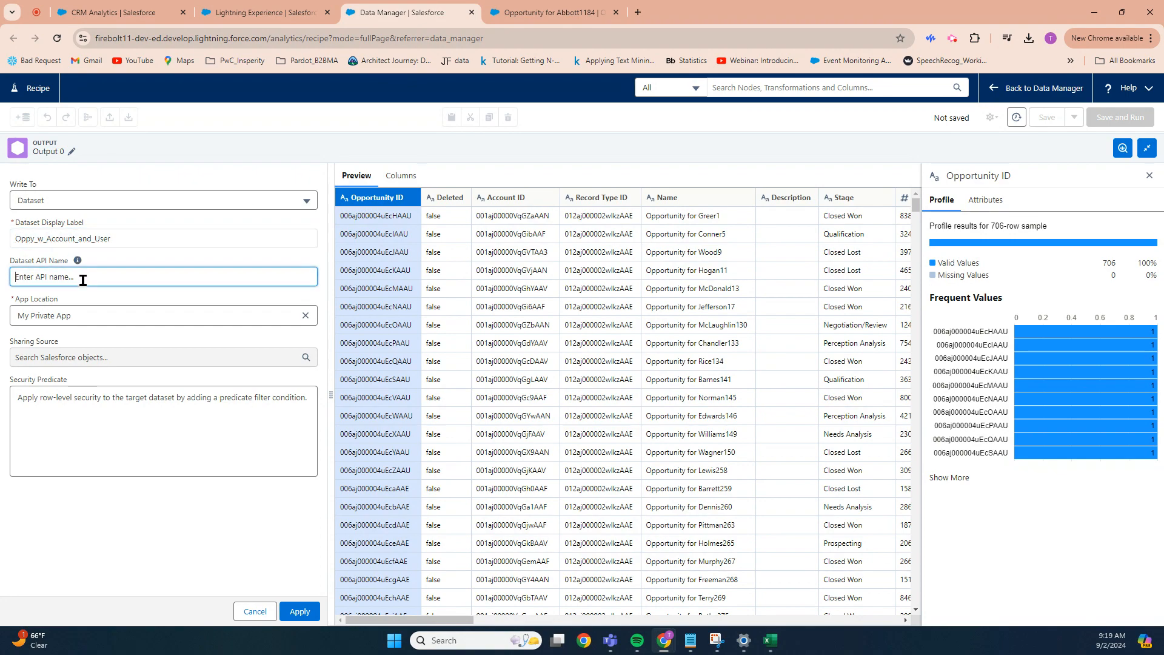
{"action": "key", "text": "ctrl+v"}
{"action": "left_click", "coordinate": [299, 612]}
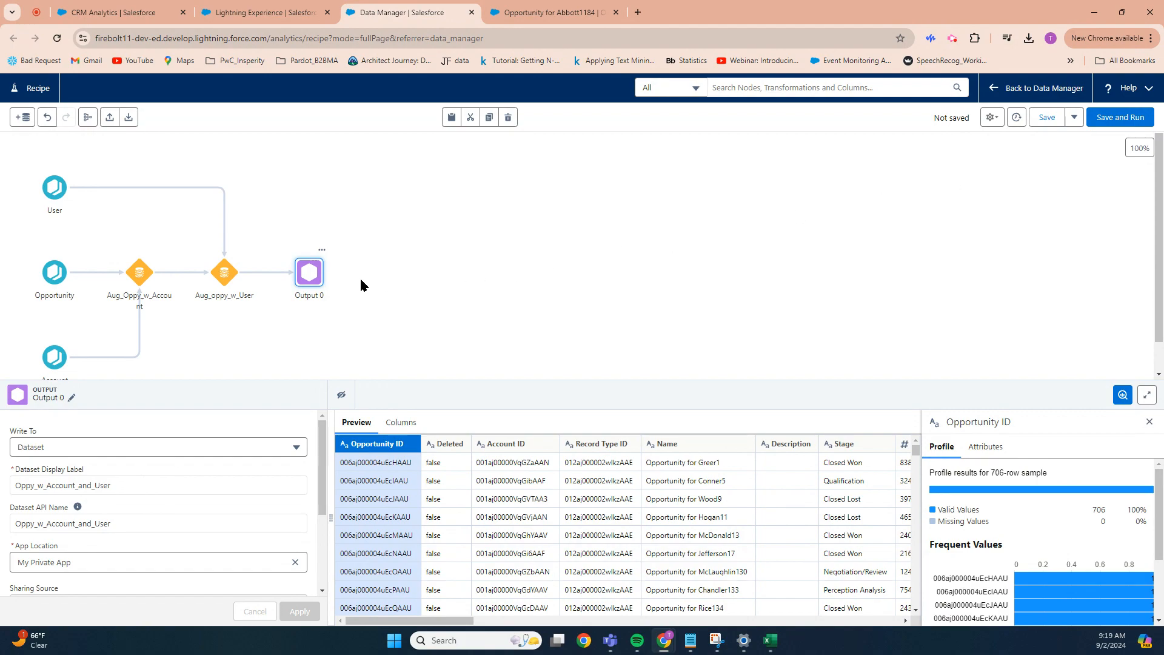
Step: Rename the output node as Oppy_w_Account_and_User
{"action": "left_click", "coordinate": [72, 397]}
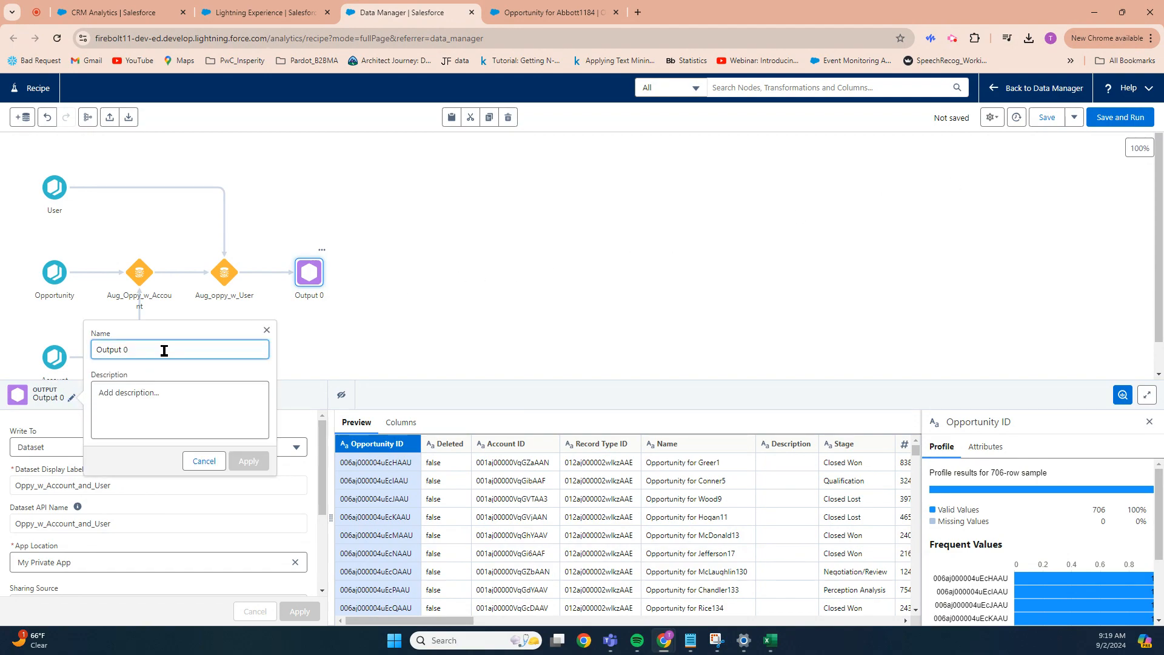
{"action": "left_click_drag", "start_coordinate": [164, 351], "coordinate": [82, 355]}
{"action": "key", "text": "ctrl+v"}
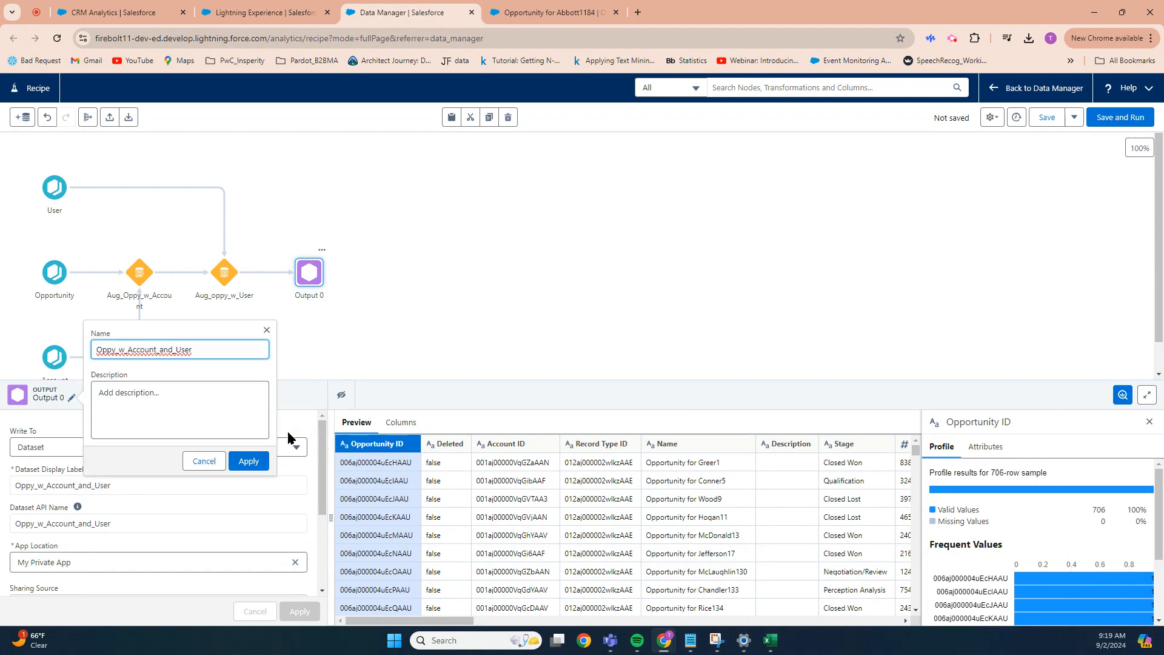
{"action": "left_click", "coordinate": [249, 461]}
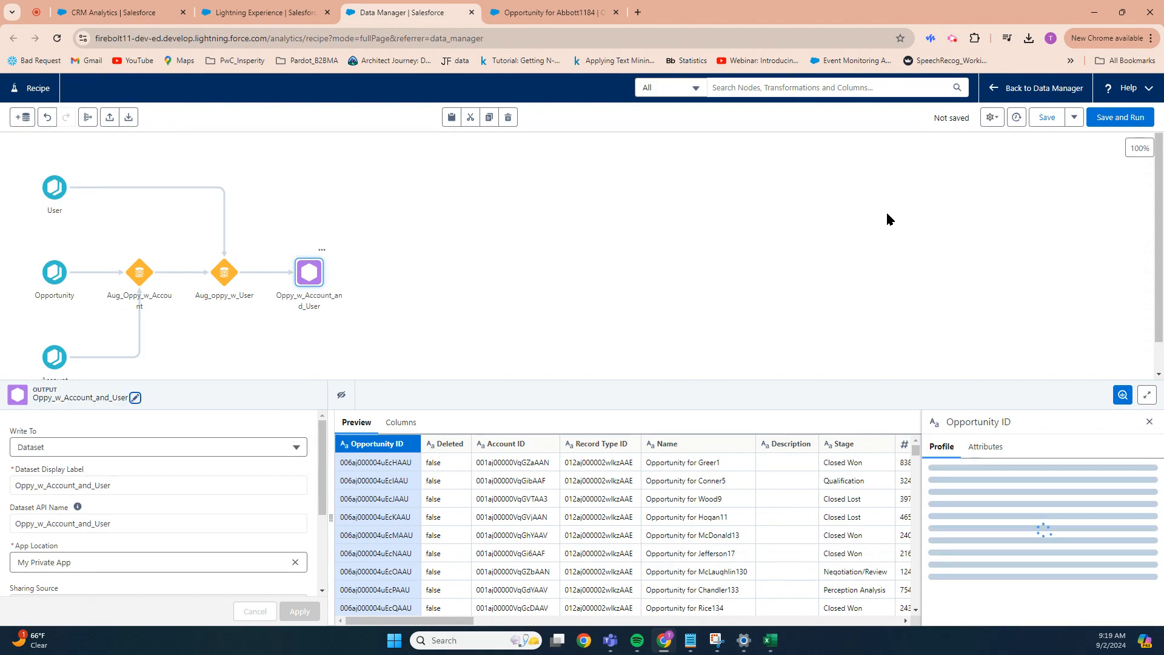
Step: Save and run the recipe under the name Oppy_w_Account_and_User
{"action": "left_click", "coordinate": [1119, 121]}
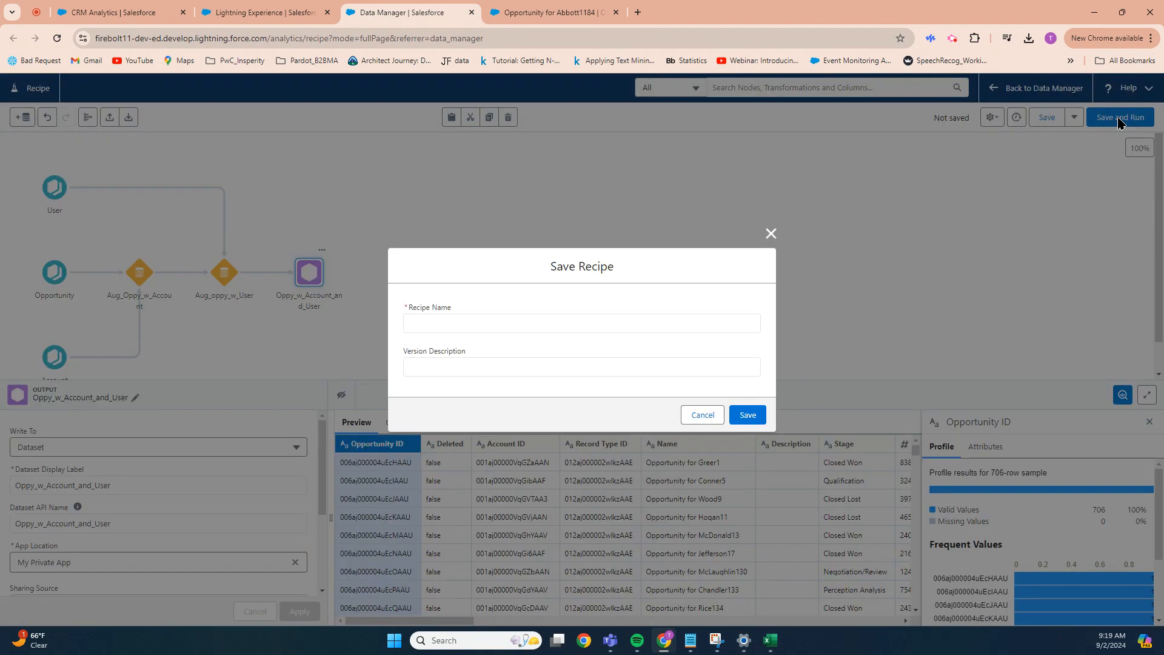
{"action": "left_click", "coordinate": [466, 322]}
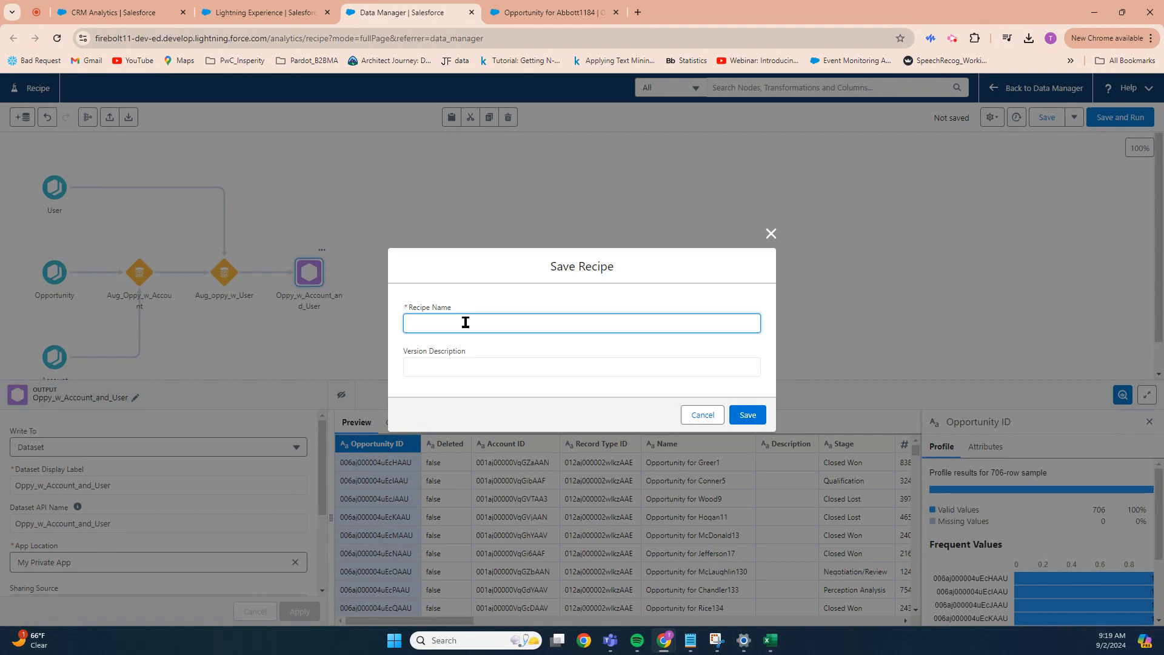
{"action": "key", "text": "ctrl+v"}
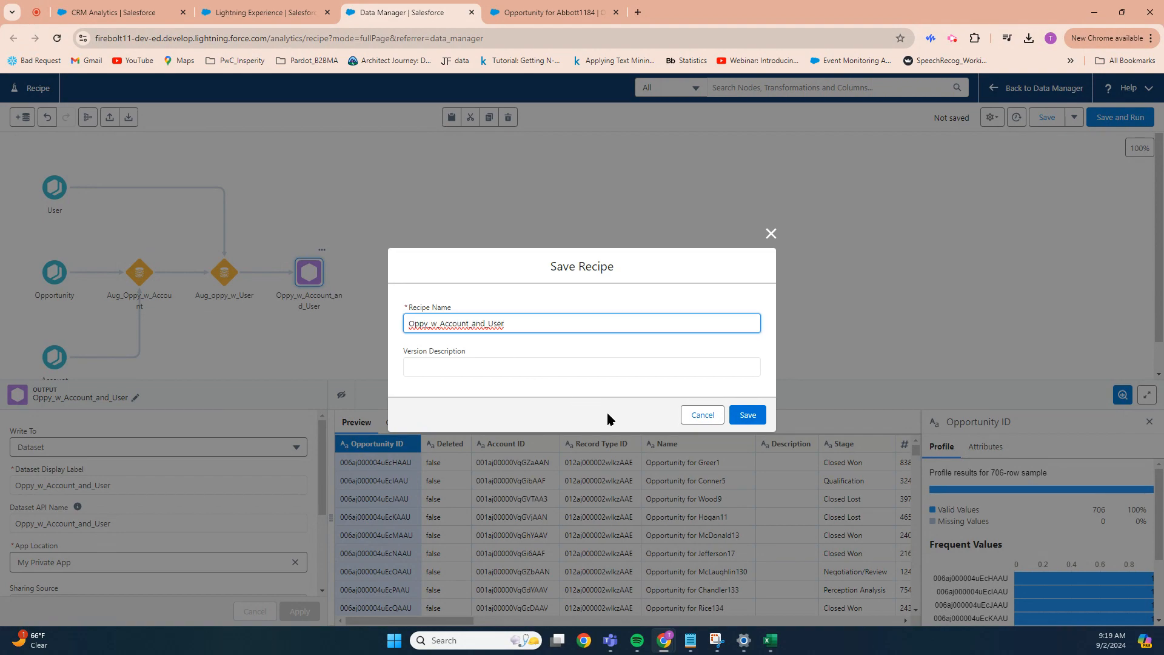
{"action": "left_click", "coordinate": [761, 417]}
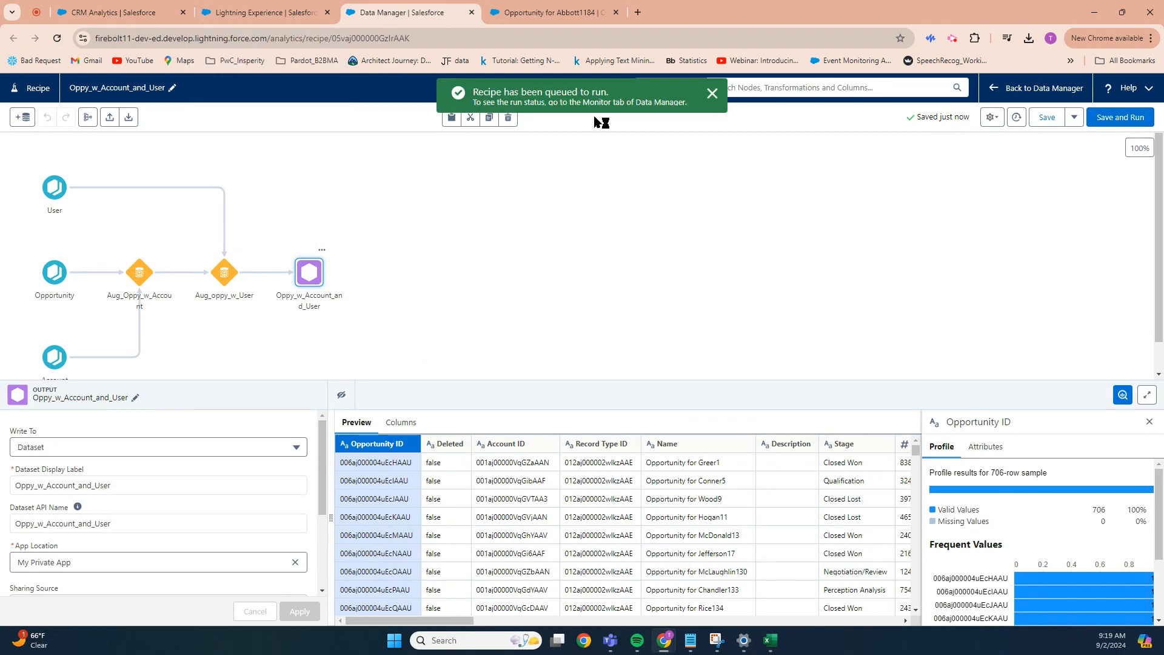
Step: Open the Jobs Monitor in Data Manager and refresh the job list to check the Oppy_w_Account_and_User_recipe run
{"action": "left_click", "coordinate": [296, 13]}
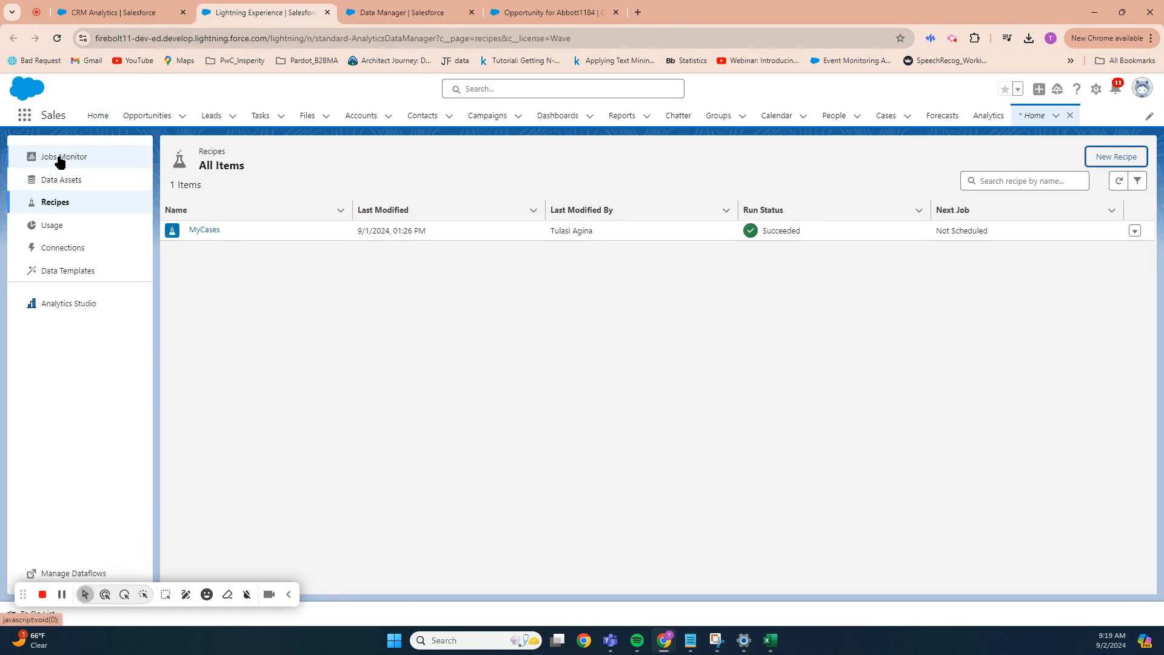
{"action": "left_click", "coordinate": [59, 158]}
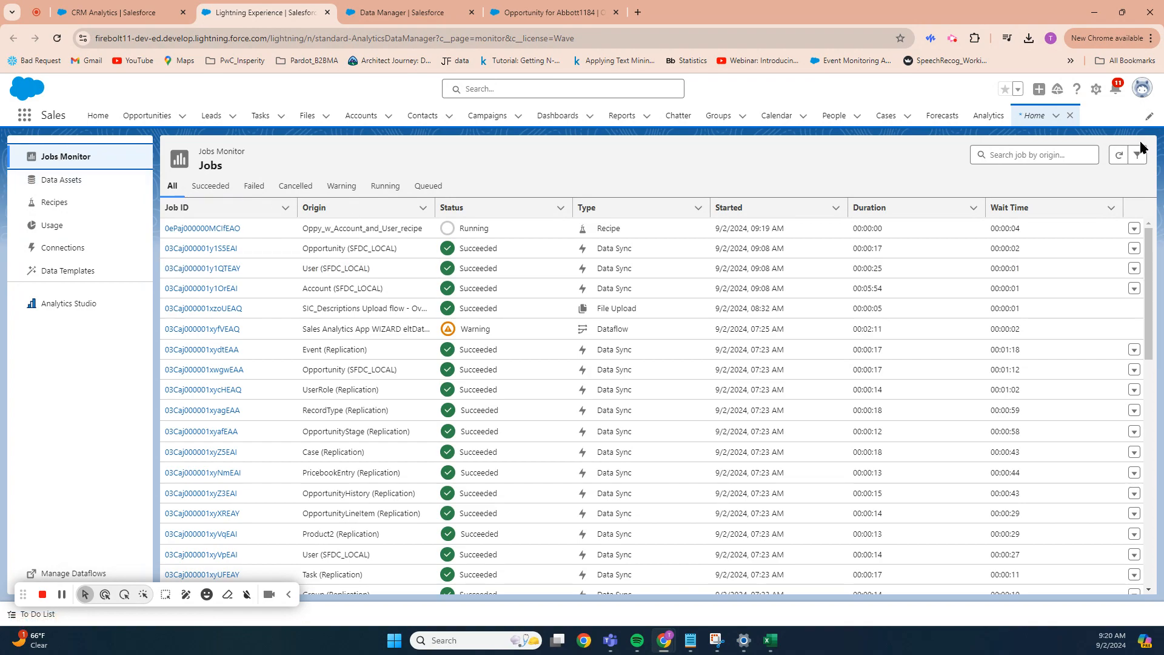
{"action": "left_click", "coordinate": [1120, 156]}
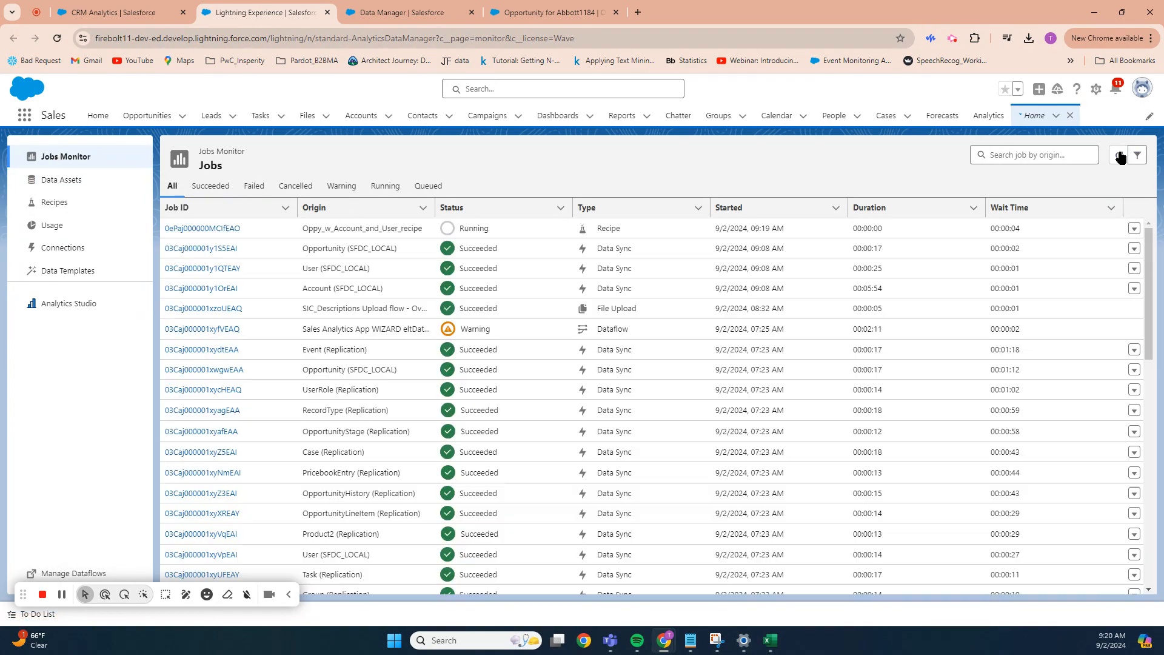
{"action": "left_click", "coordinate": [954, 41]}
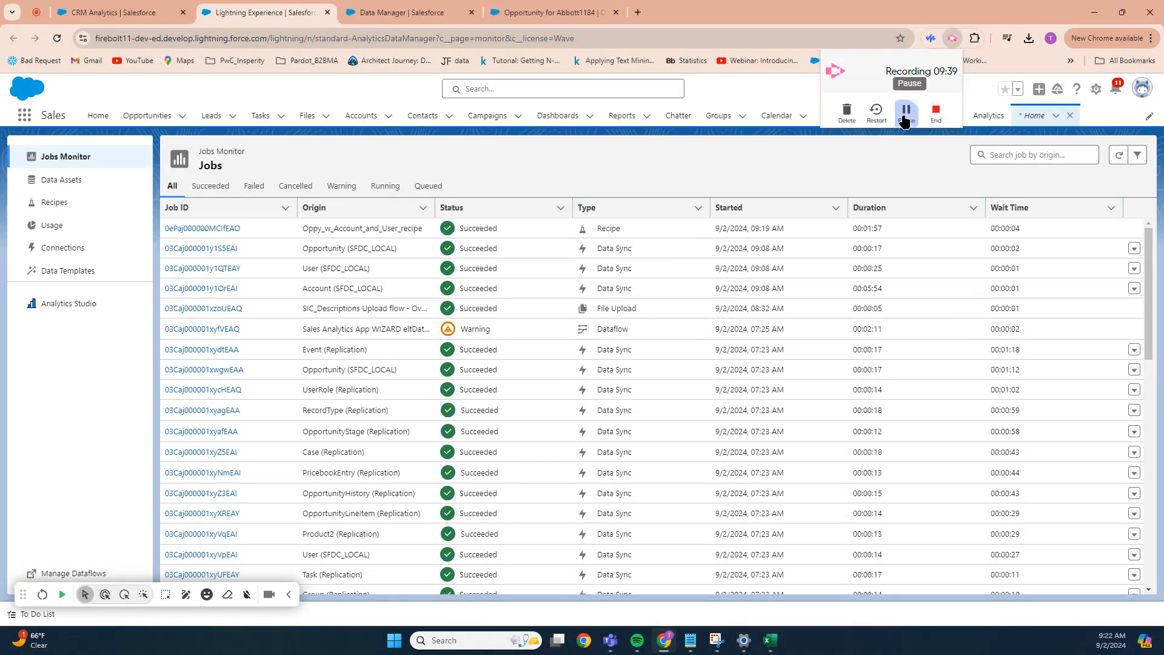
{"action": "left_click", "coordinate": [907, 111]}
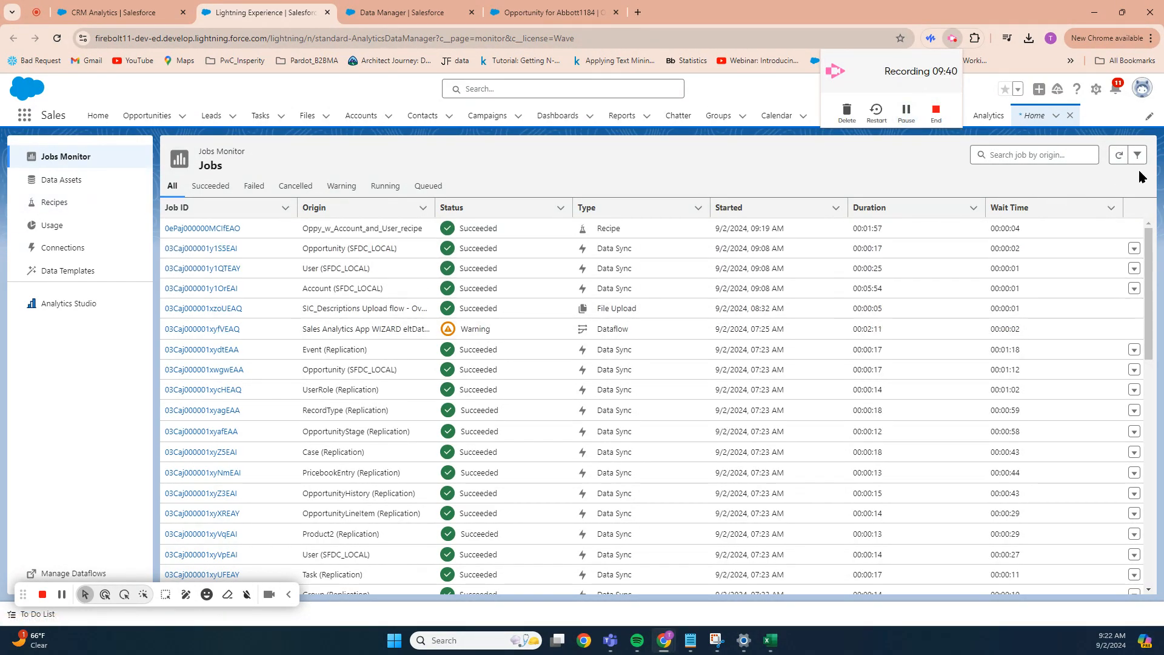
{"action": "left_click", "coordinate": [943, 157]}
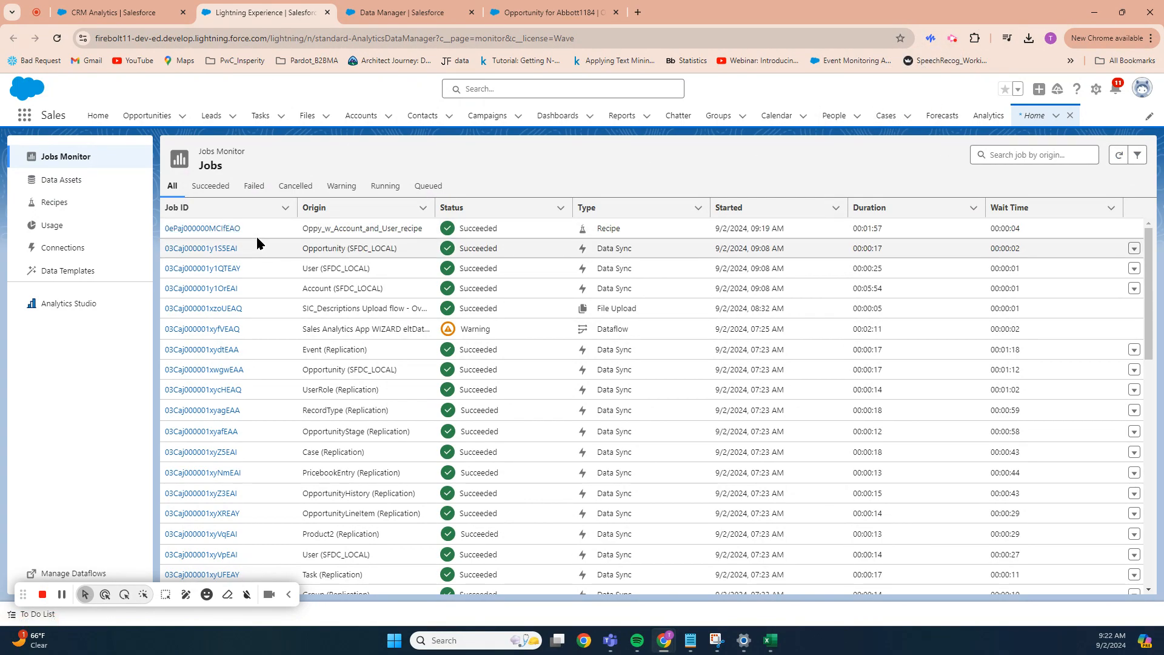
Step: Examine the job progress details of the Oppy_w_Account_and_User_recipe run, including rows in and out per node, and return to the jobs list
{"action": "left_click", "coordinate": [216, 229]}
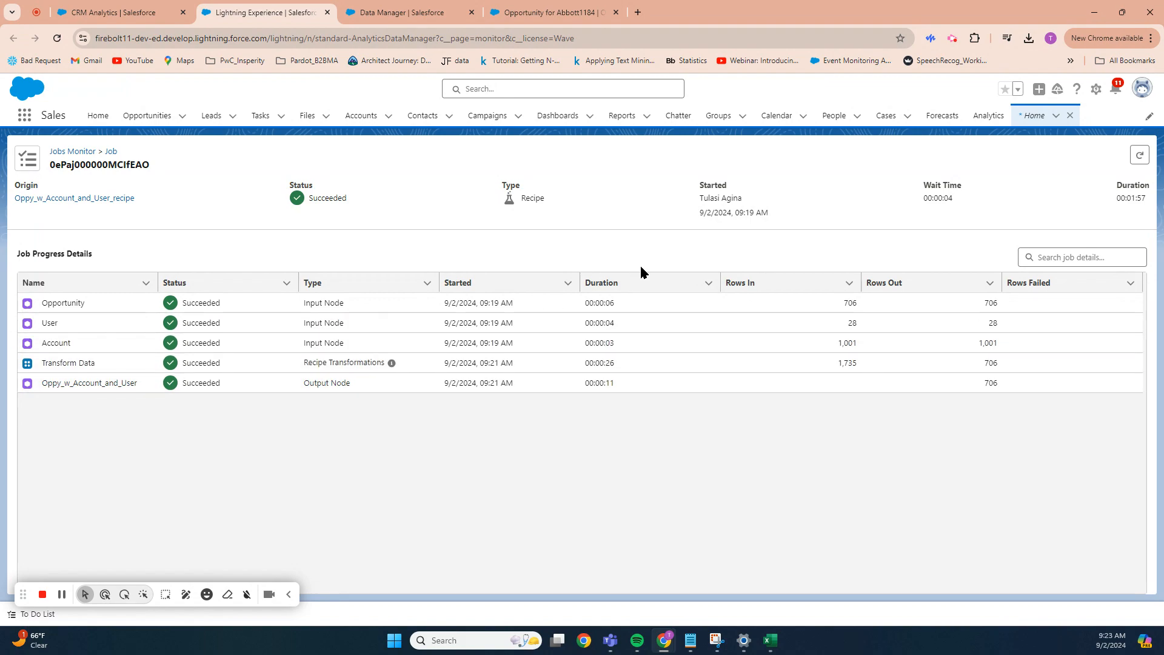
{"action": "left_click", "coordinate": [67, 153]}
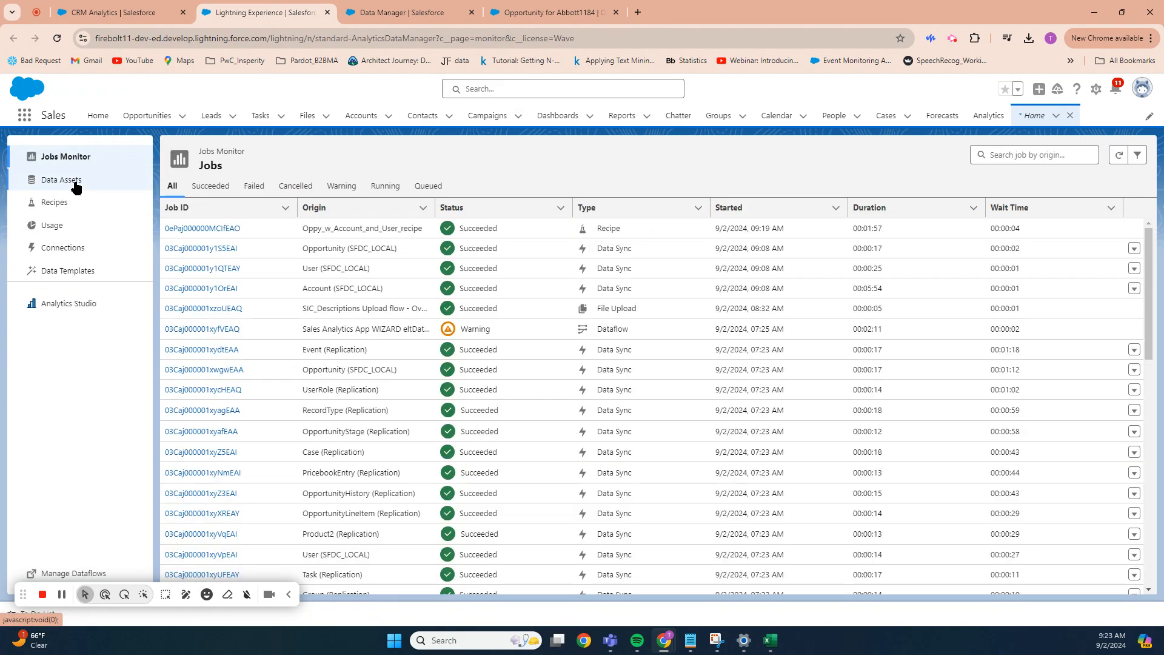
Step: Search the data assets for the Oppy_w_Account_and_User dataset and open its details
{"action": "left_click", "coordinate": [76, 185]}
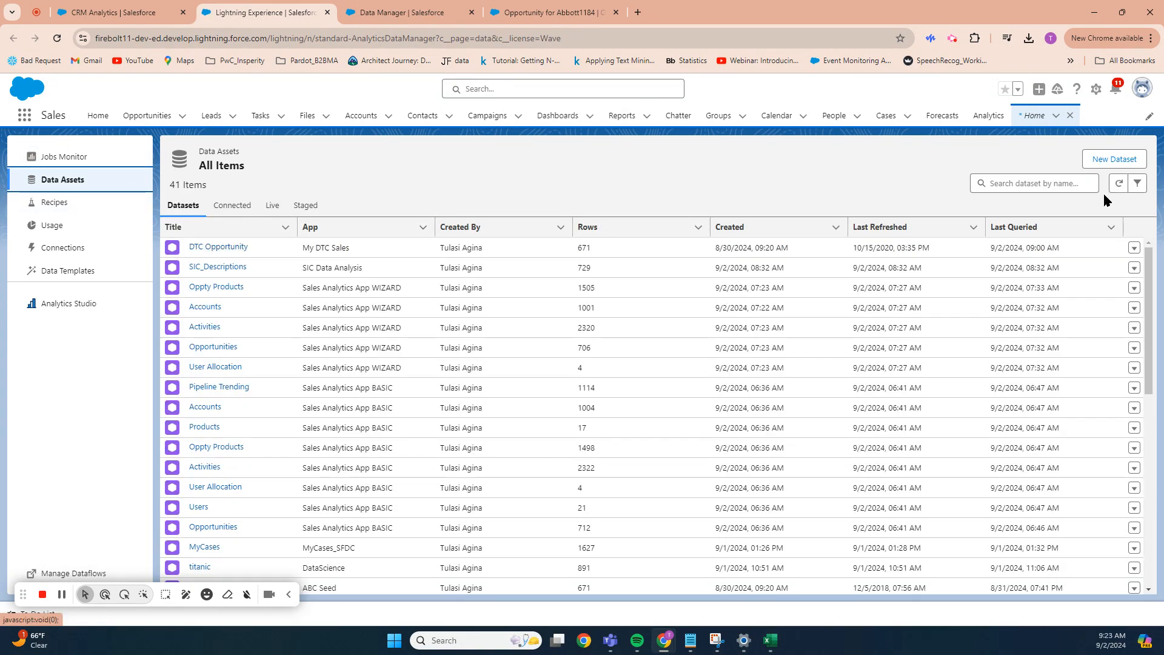
{"action": "left_click", "coordinate": [1050, 185]}
{"action": "key", "text": "ctrl+v"}
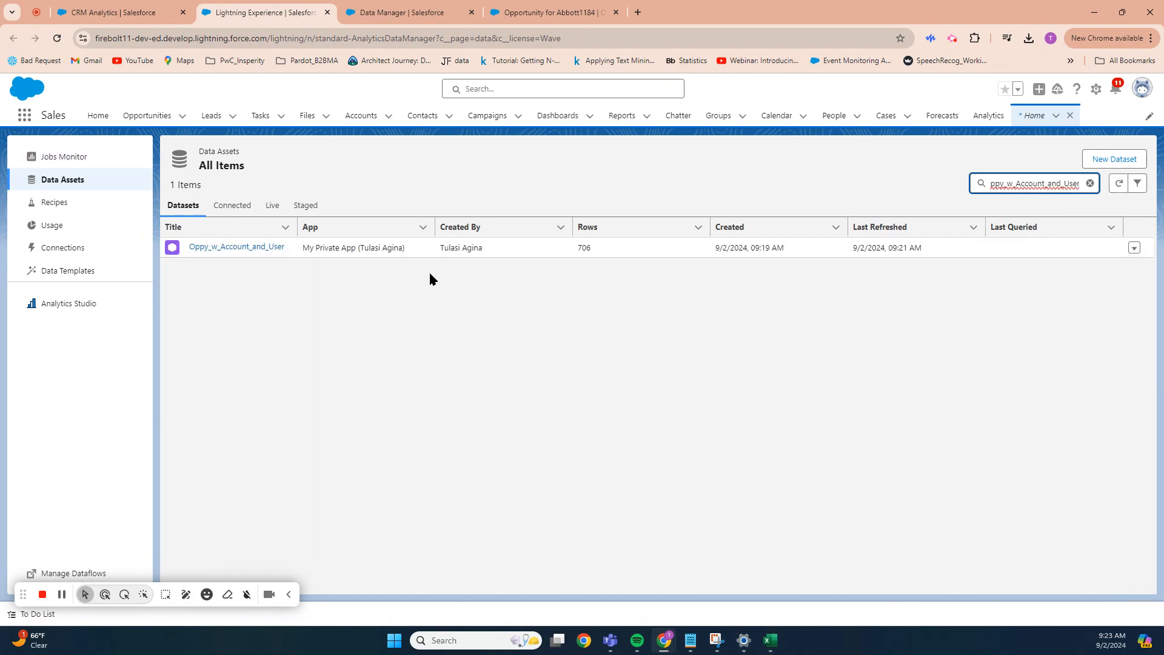
{"action": "left_click", "coordinate": [231, 249]}
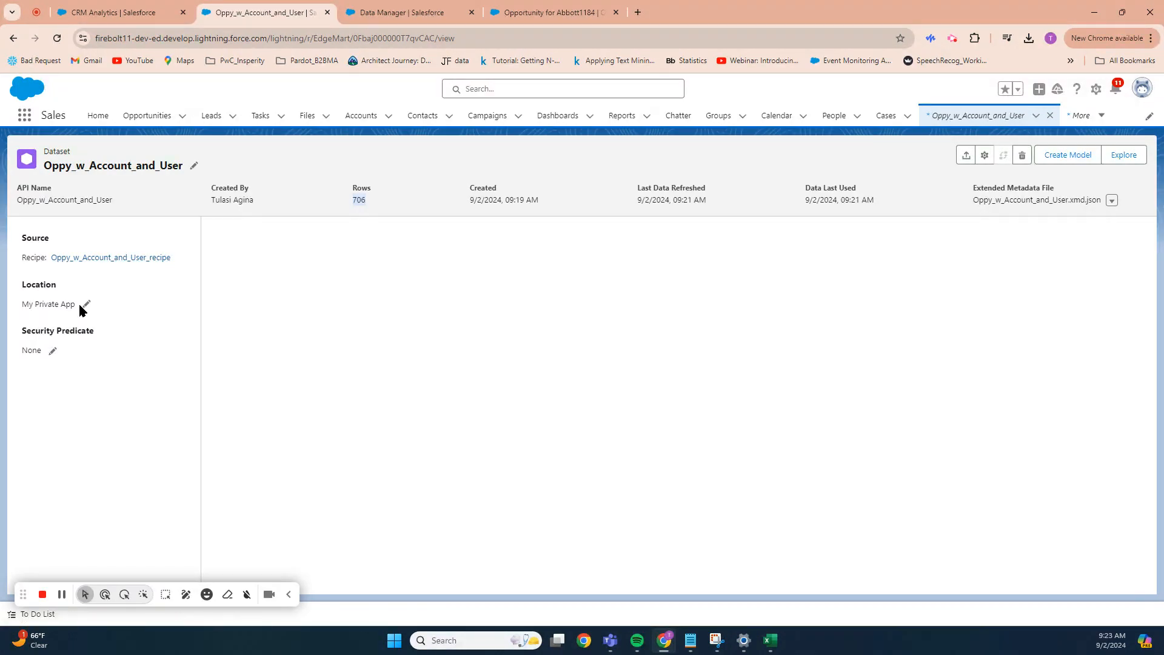
Step: Explore the Oppy_w_Account_and_User dataset in a new lens and group the bars by Account Type
{"action": "left_click", "coordinate": [1119, 156]}
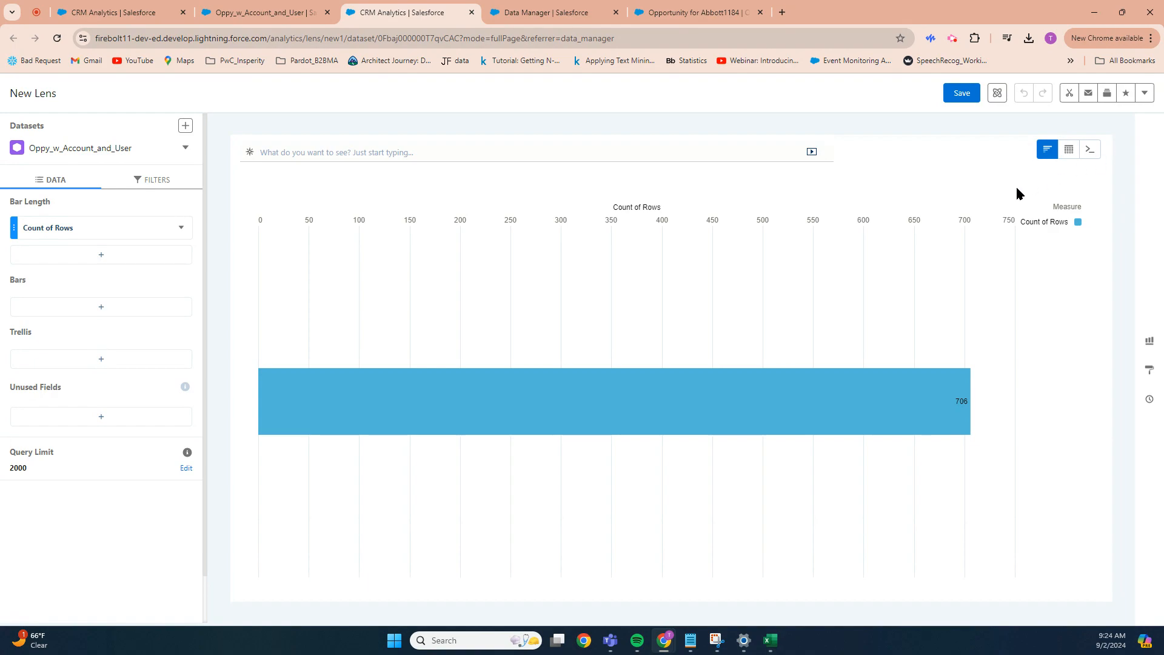
{"action": "mouse_move", "coordinate": [445, 420]}
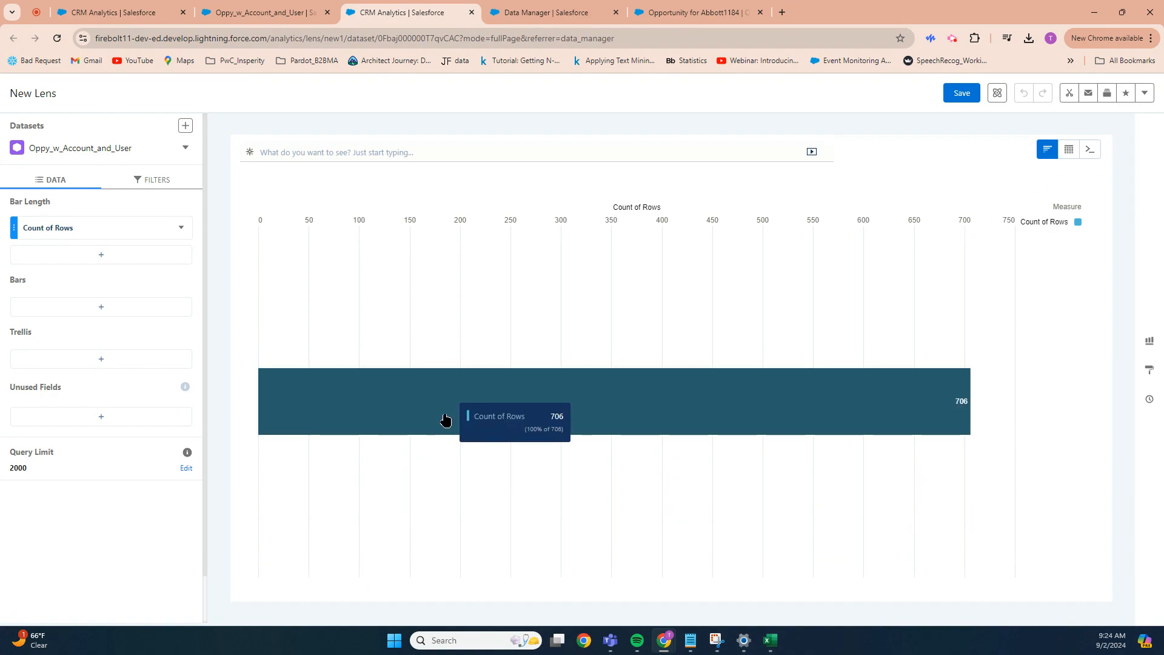
{"action": "left_click", "coordinate": [70, 306]}
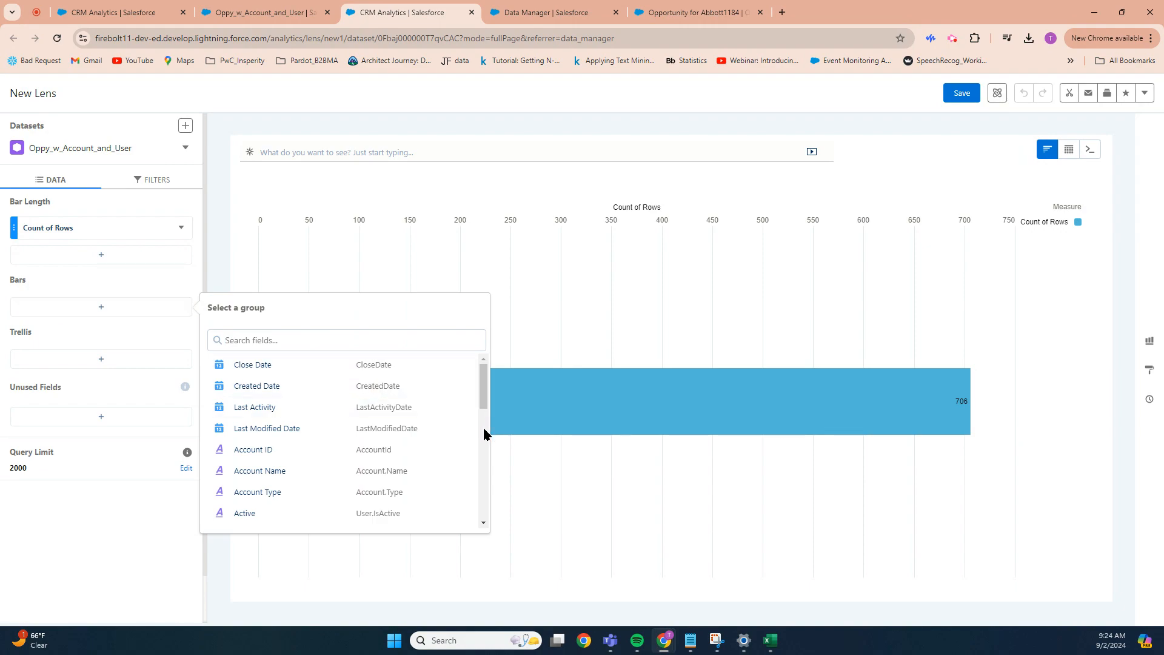
{"action": "left_click", "coordinate": [299, 494]}
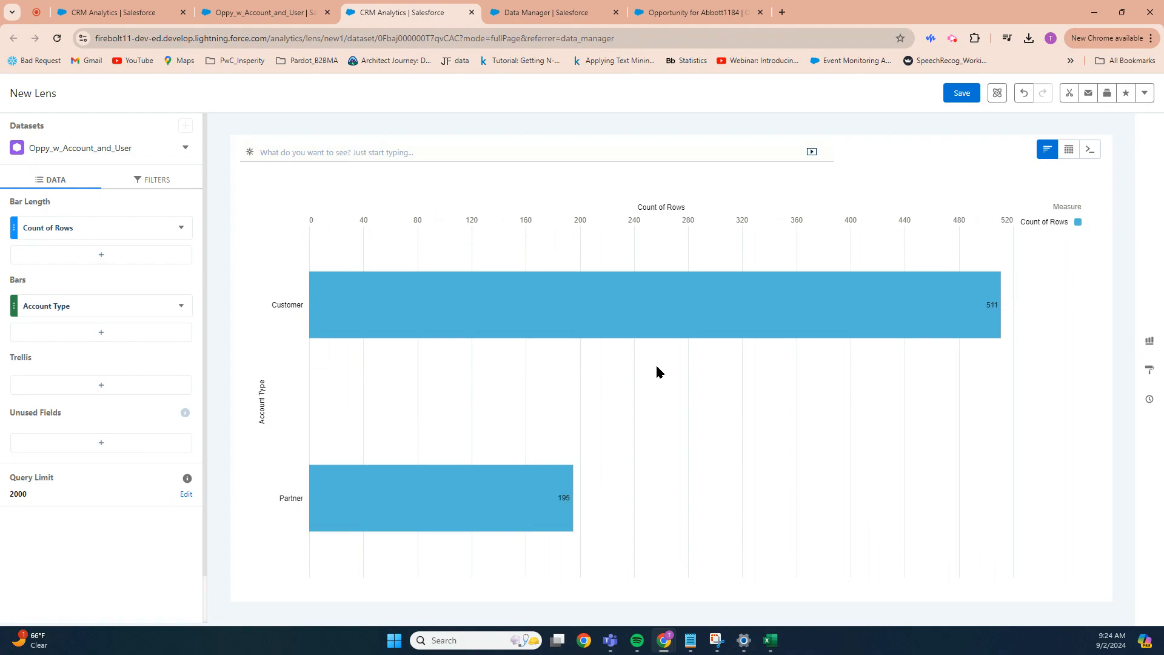
{"action": "left_click", "coordinate": [954, 38]}
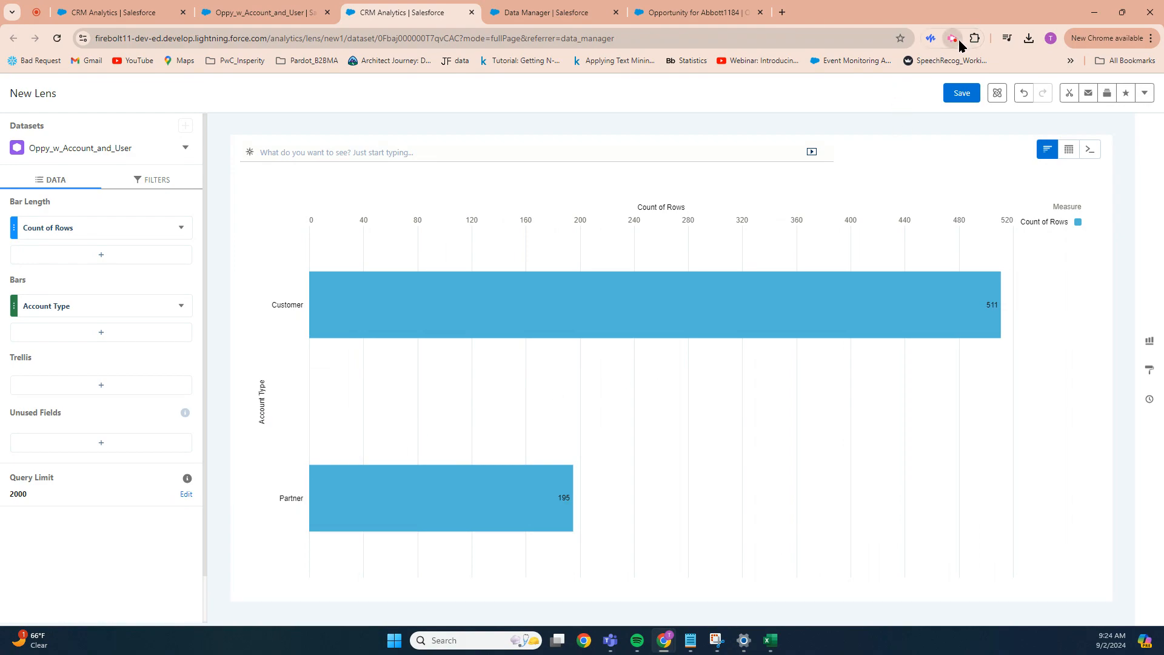